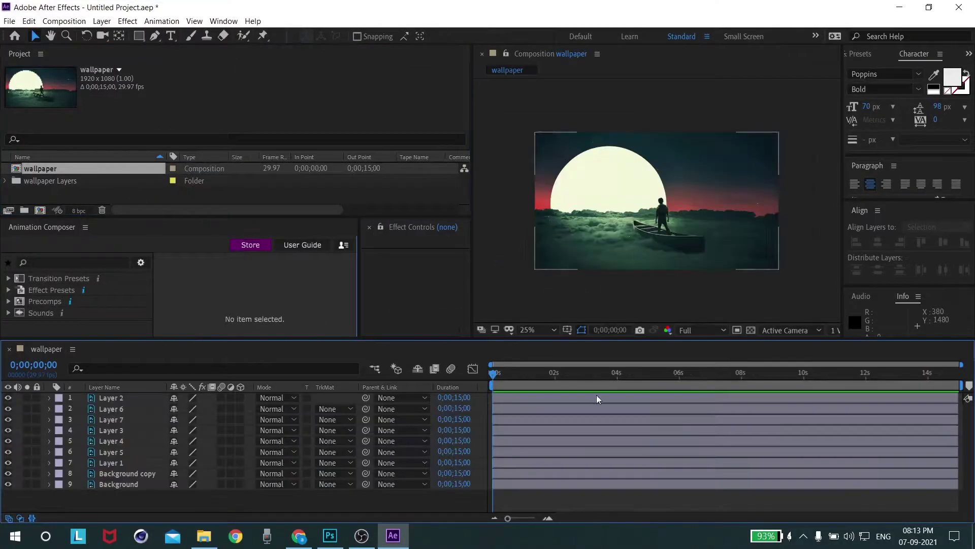
- Select and solo Layer 4 in the wallpaper comp to identify its artwork
{"action": "left_click", "coordinate": [107, 441]}
{"action": "left_click", "coordinate": [27, 441]}
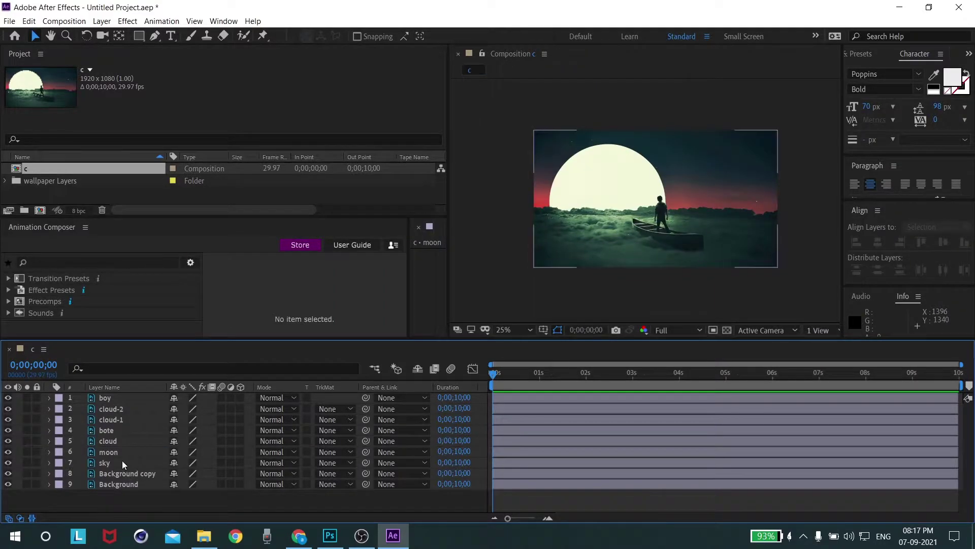
- Start Position keyframing on the moon layer and centre its anchor point on the moon
{"action": "left_click", "coordinate": [117, 452]}
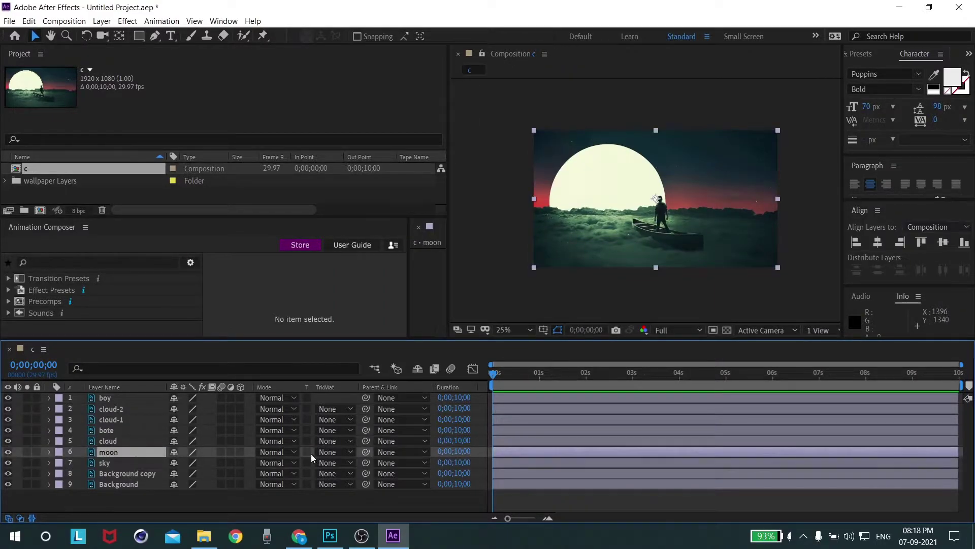
{"action": "key", "text": "p"}
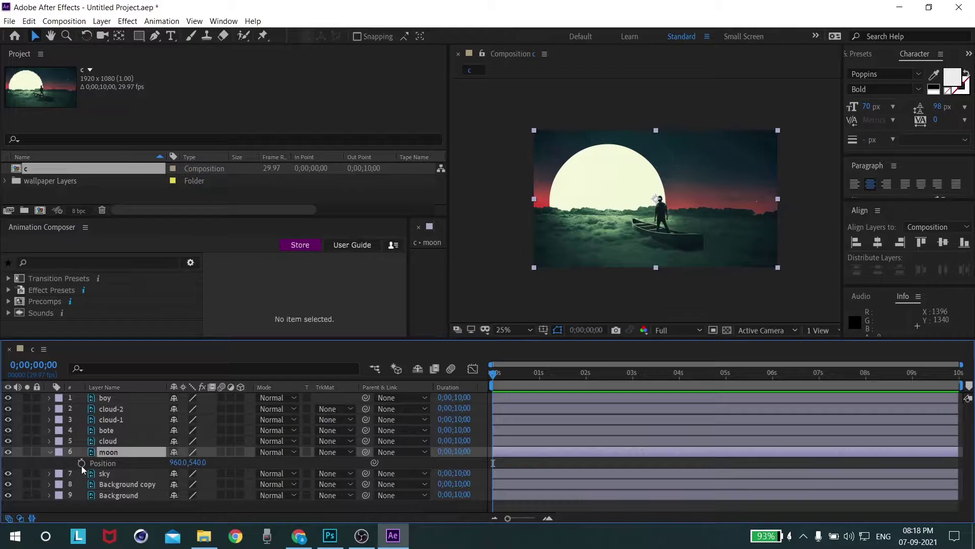
{"action": "left_click", "coordinate": [81, 463]}
{"action": "key", "text": "y"}
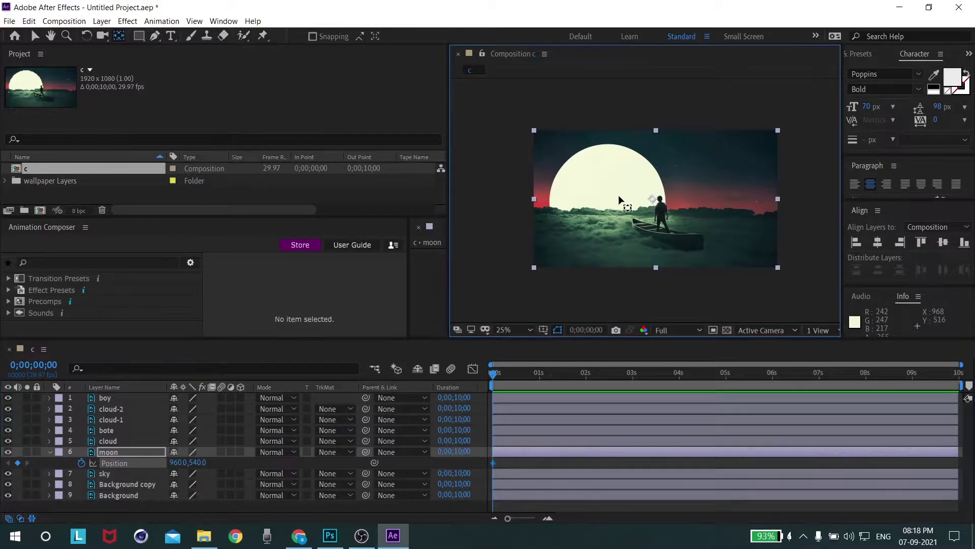
{"action": "left_click_drag", "start_coordinate": [619, 199], "coordinate": [610, 202]}
{"action": "key", "text": "v"}
- Keyframe the moon at 592,556 on the last frame, starting lower at 592,836
{"action": "key", "text": "End"}
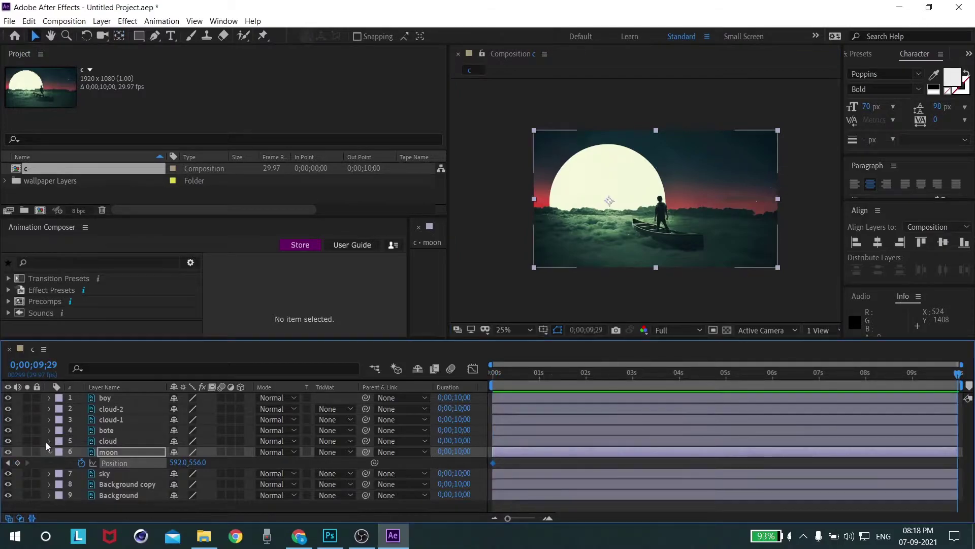
{"action": "left_click", "coordinate": [3, 466]}
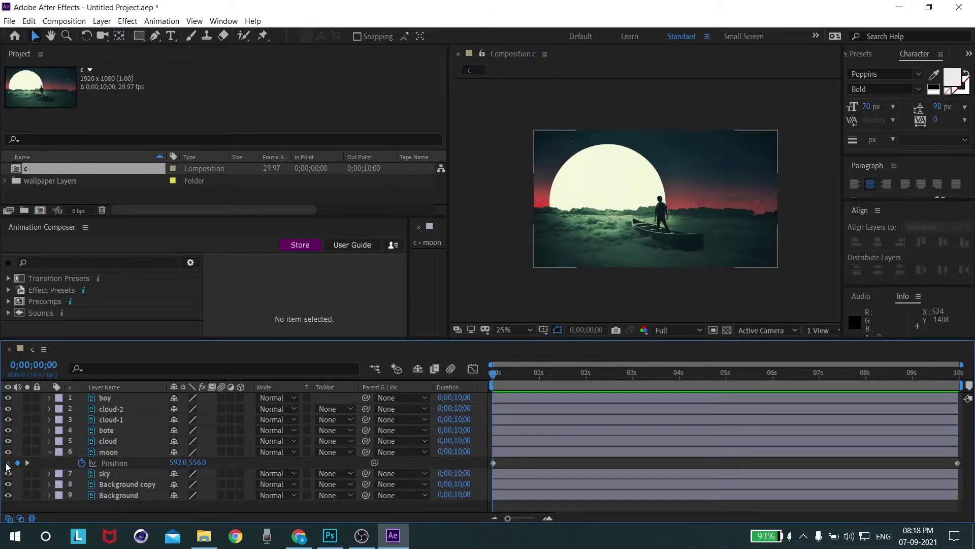
{"action": "left_click", "coordinate": [99, 451]}
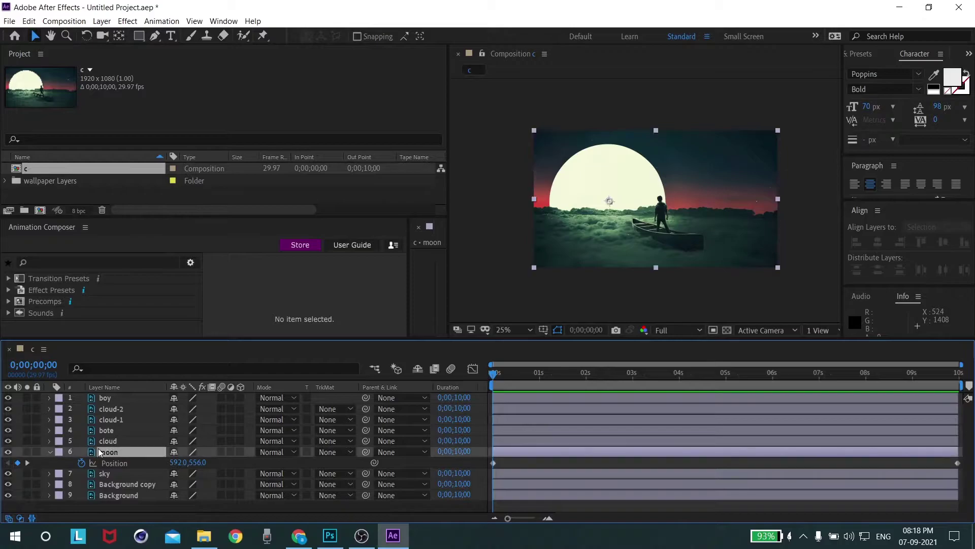
{"action": "key", "text": "shift+Down"}
{"action": "key", "text": "shift+Down"}
{"action": "key", "text": "shift+Down"}
{"action": "key", "text": "shift+Down"}
{"action": "key", "text": "shift+Down"}
{"action": "key", "text": "shift+Down"}
{"action": "key", "text": "shift+Down"}
{"action": "key", "text": "shift+Down"}
{"action": "key", "text": "shift+Down"}
{"action": "key", "text": "shift+Down"}
{"action": "key", "text": "shift+Down"}
{"action": "key", "text": "shift+Down"}
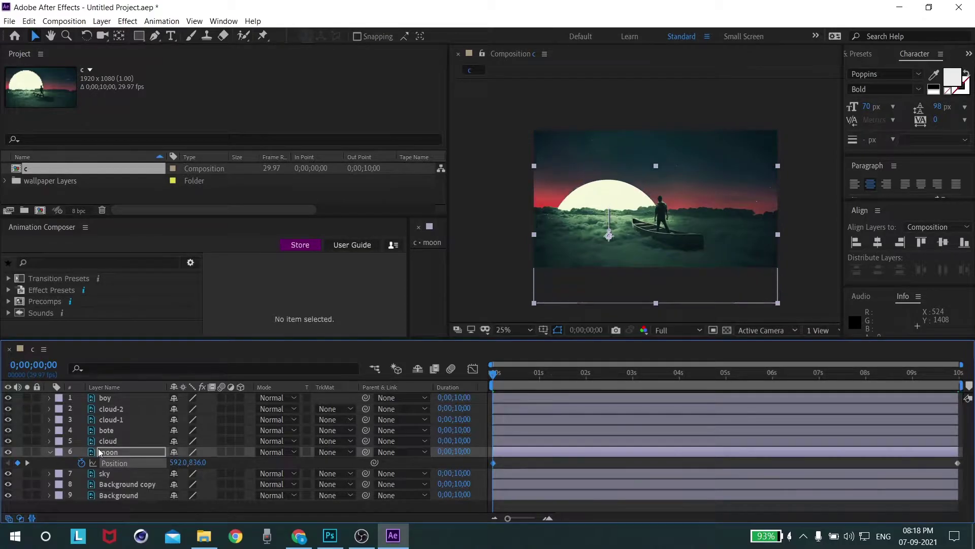
{"action": "key", "text": "shift+Down"}
{"action": "key", "text": "shift+Down"}
{"action": "key", "text": "shift+Down"}
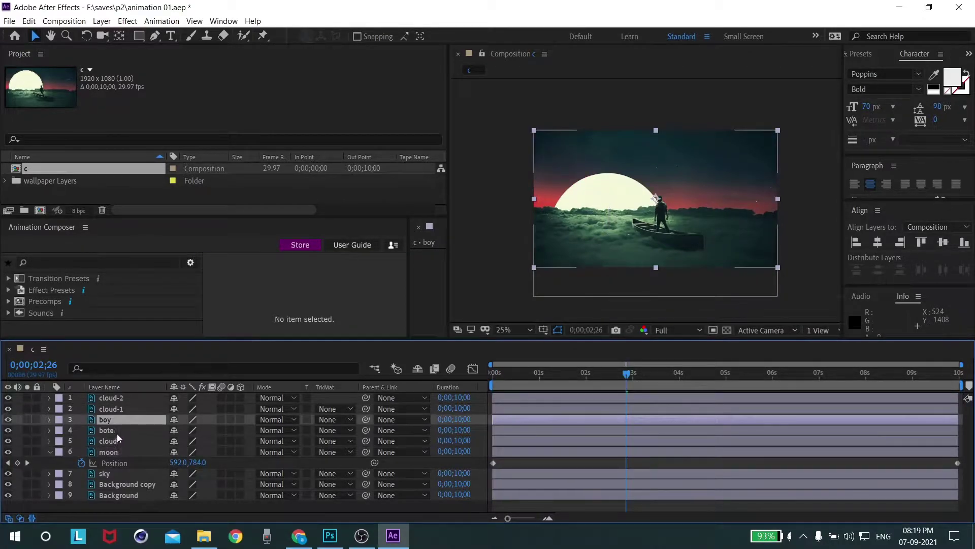
- Parent the boy layer to bote and centre the boat's anchor point on the boat
{"action": "mouse_move", "coordinate": [147, 419]}
{"action": "left_mouse_down"}
{"action": "mouse_move", "coordinate": [153, 426]}
{"action": "mouse_move", "coordinate": [113, 431]}
{"action": "left_mouse_up"}
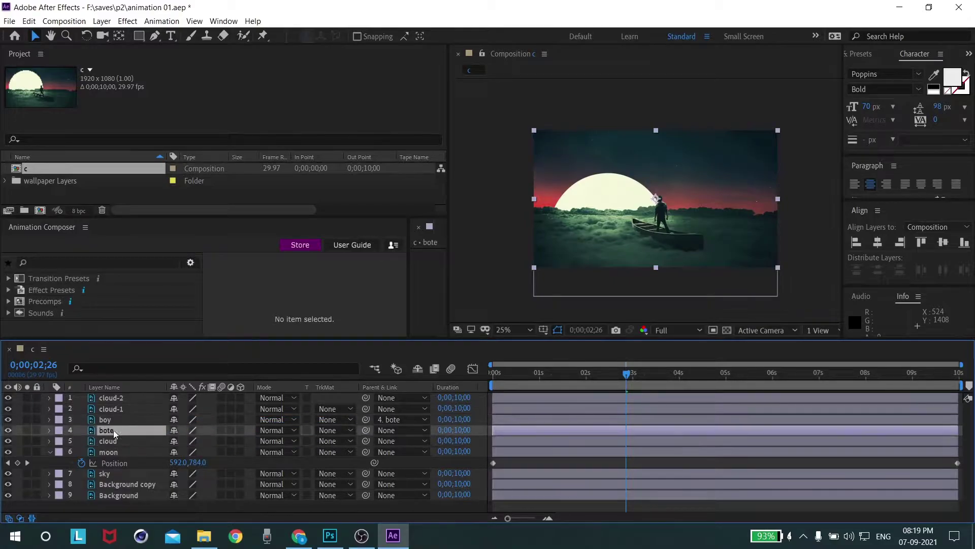
{"action": "key", "text": "Home"}
{"action": "key", "text": "p"}
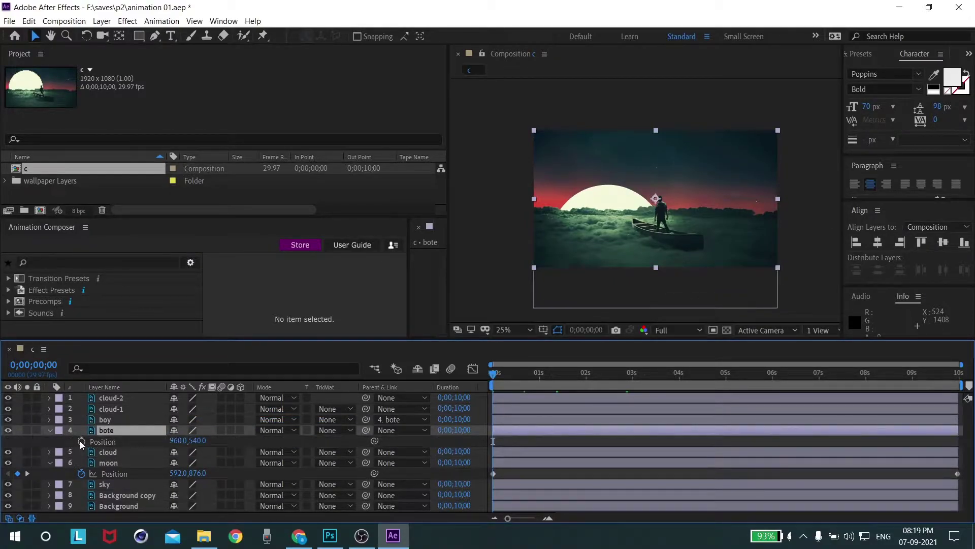
{"action": "key", "text": "y"}
{"action": "left_click_drag", "start_coordinate": [656, 198], "coordinate": [658, 220]}
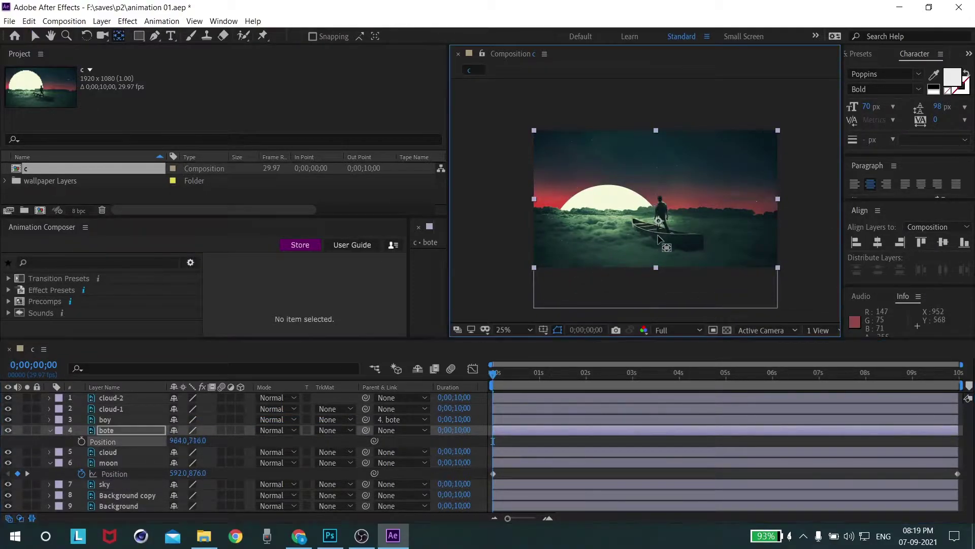
- Keyframe the boat's final position and offset its start right and down to 1232,920
{"action": "key", "text": "End"}
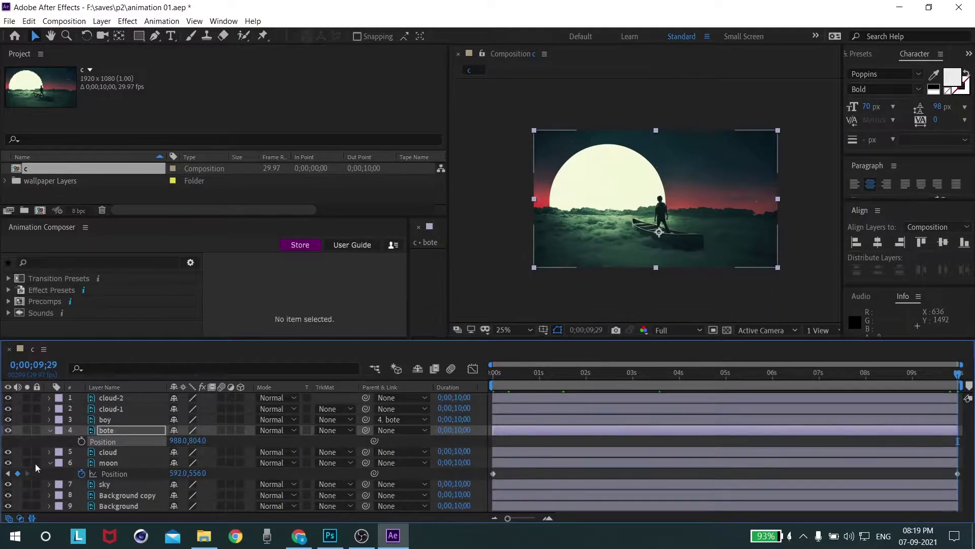
{"action": "key", "text": "Home"}
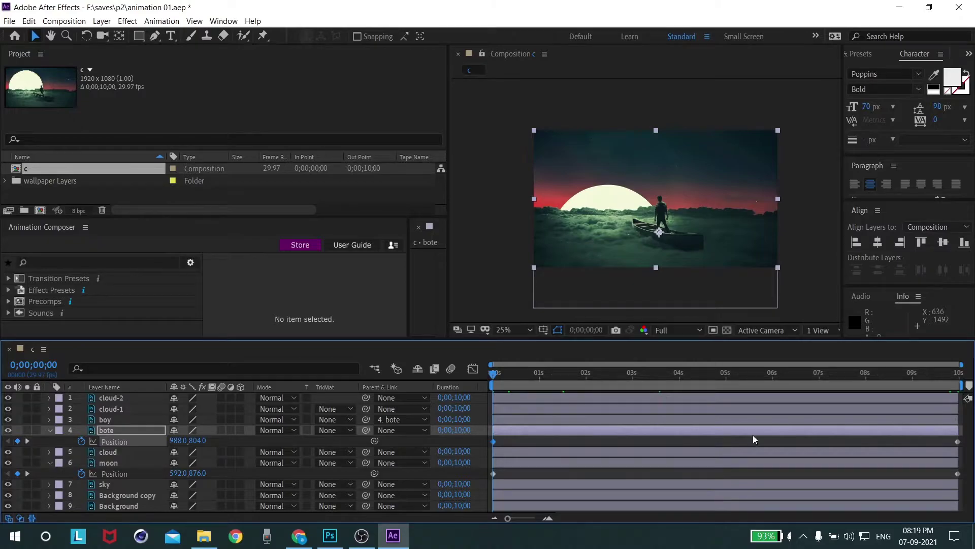
{"action": "key", "text": "shift+Right"}
{"action": "key", "text": "shift+Right"}
{"action": "key", "text": "shift+Right"}
{"action": "key", "text": "shift+Right"}
{"action": "key", "text": "shift+Right"}
{"action": "key", "text": "shift+Right"}
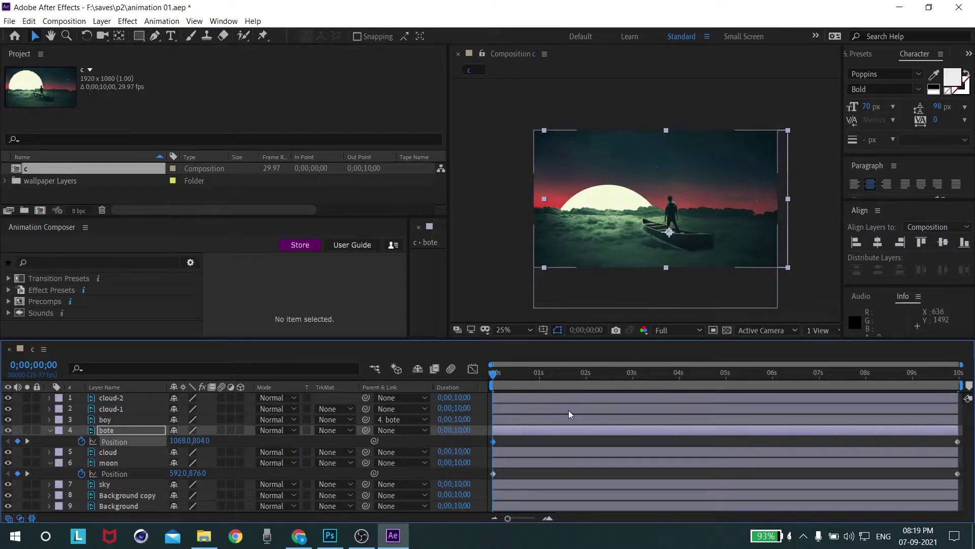
{"action": "key", "text": "shift+Down"}
{"action": "key", "text": "shift+Down"}
{"action": "key", "text": "shift+Down"}
{"action": "key", "text": "shift+Right"}
{"action": "key", "text": "shift+Right"}
{"action": "key", "text": "shift+Right"}
{"action": "key", "text": "shift+Up"}
{"action": "key", "text": "shift+Up"}
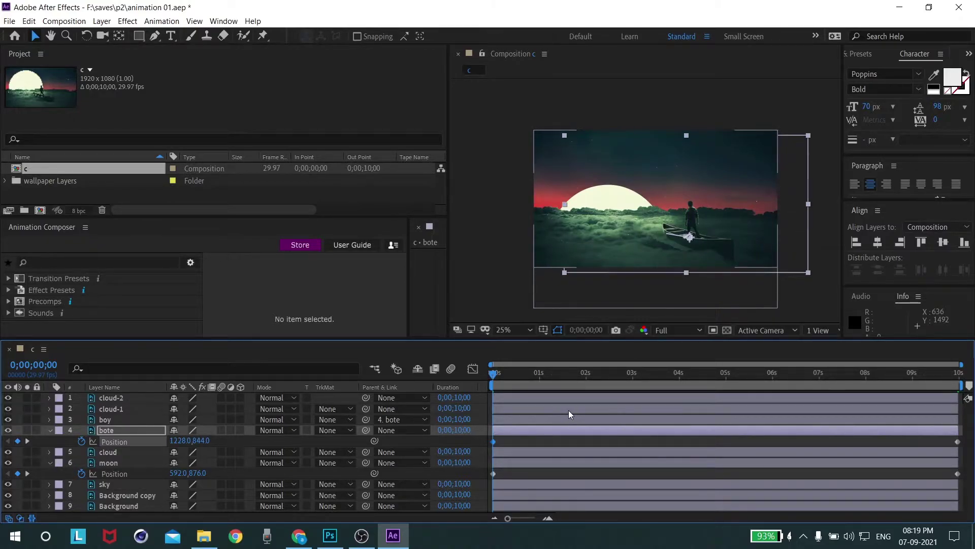
{"action": "key", "text": "shift+Up"}
{"action": "key", "text": "shift+Up"}
{"action": "key", "text": "shift+Right"}
{"action": "key", "text": "shift+Right"}
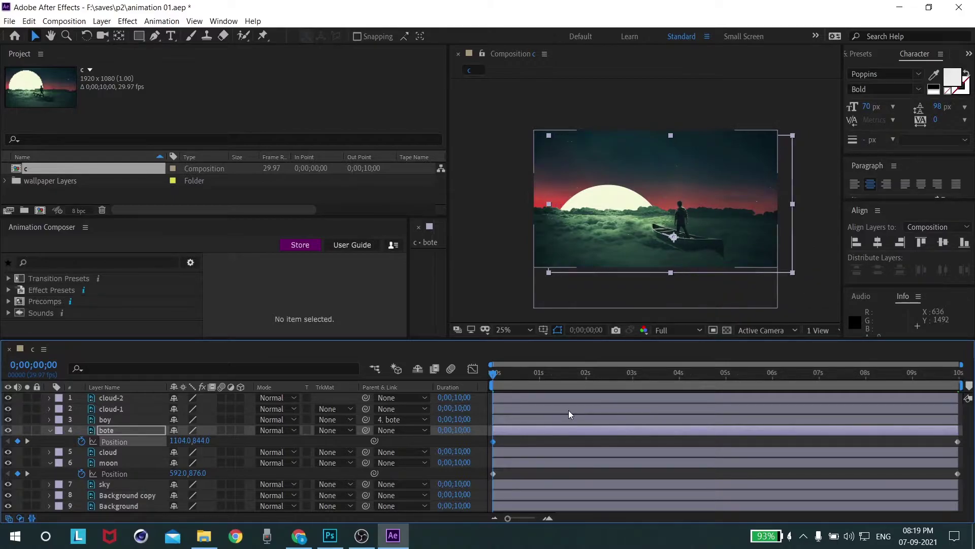
{"action": "key", "text": "shift+Down"}
{"action": "key", "text": "shift+Down"}
{"action": "key", "text": "shift+Down"}
{"action": "key", "text": "shift+Down"}
{"action": "key", "text": "shift+Right"}
{"action": "key", "text": "shift+Right"}
{"action": "key", "text": "shift+Right"}
{"action": "key", "text": "shift+Right"}
{"action": "key", "text": "shift+Right"}
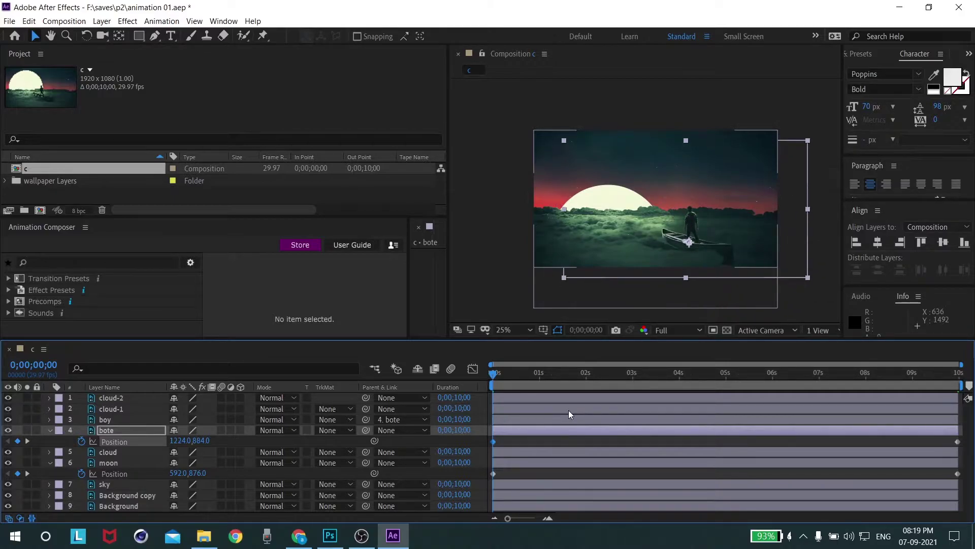
{"action": "key", "text": "period"}
{"action": "left_click", "coordinate": [112, 397]}
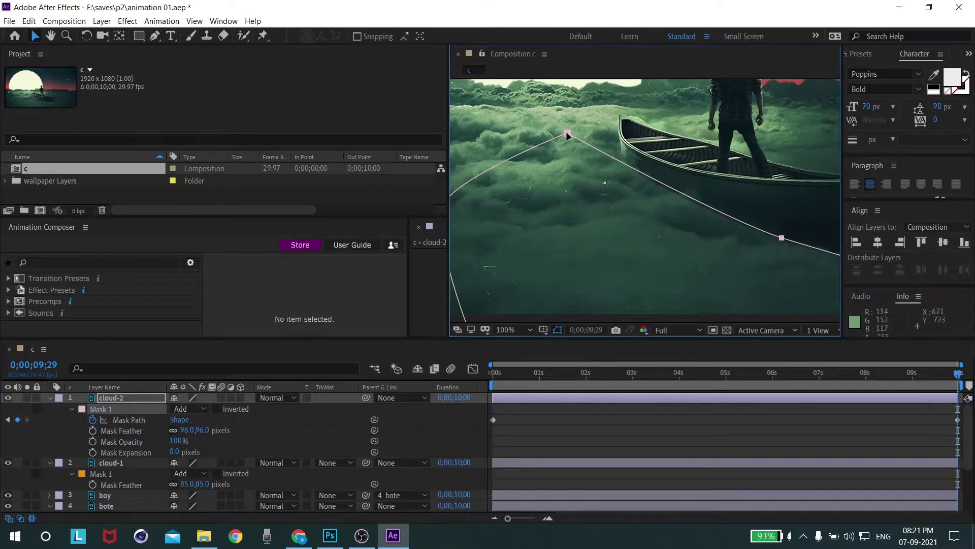
- Smooth and reshape cloud-2's mask around the boat at 7;24
{"action": "left_click", "coordinate": [568, 134], "text": "ctrl+alt"}
{"action": "key", "text": "g"}
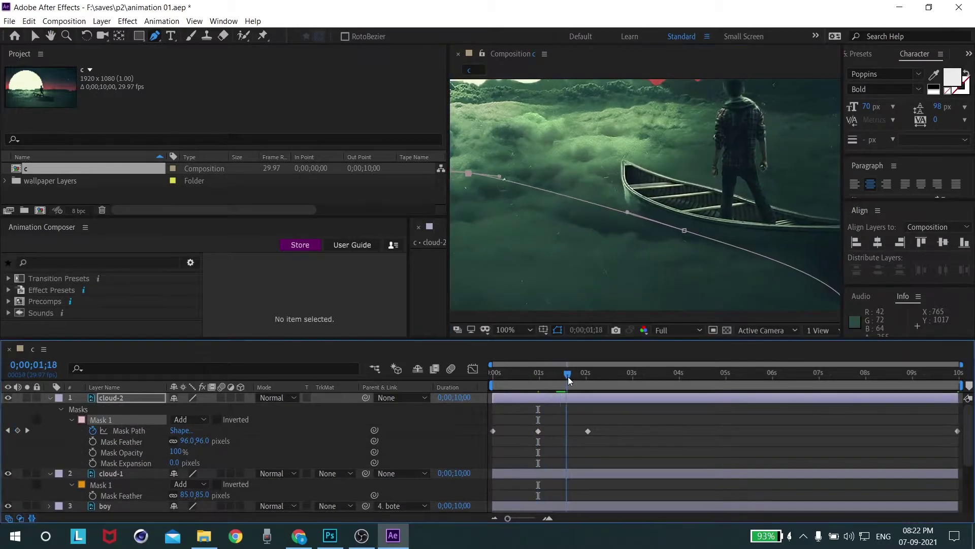
{"action": "left_click_drag", "start_coordinate": [600, 167], "coordinate": [611, 160]}
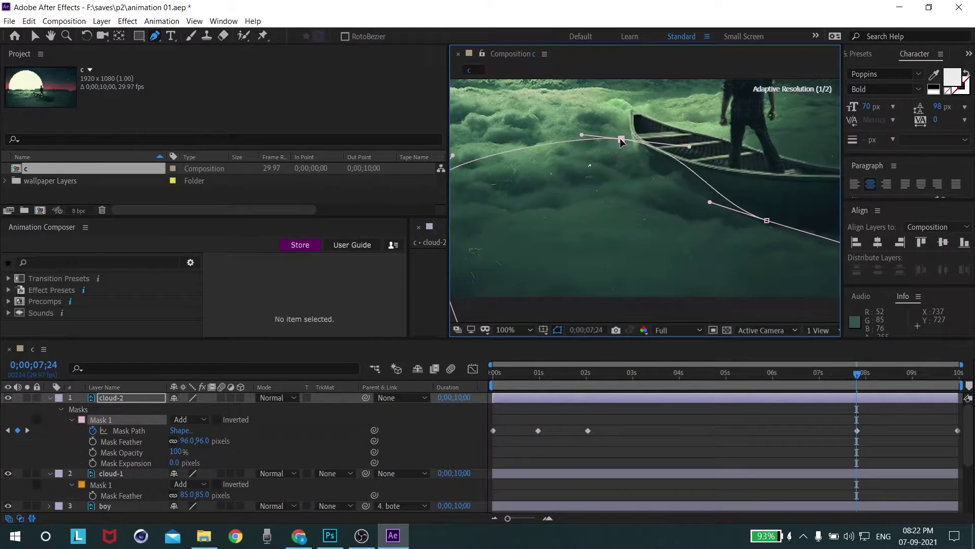
{"action": "left_click_drag", "start_coordinate": [857, 374], "coordinate": [600, 375]}
- Keyframe cloud-1's Mask Path and reshape the mask to follow the boat
{"action": "left_click", "coordinate": [111, 473]}
{"action": "scroll", "coordinate": [92, 486], "scroll_direction": "down", "scroll_amount": 1}
{"action": "left_click", "coordinate": [92, 474]}
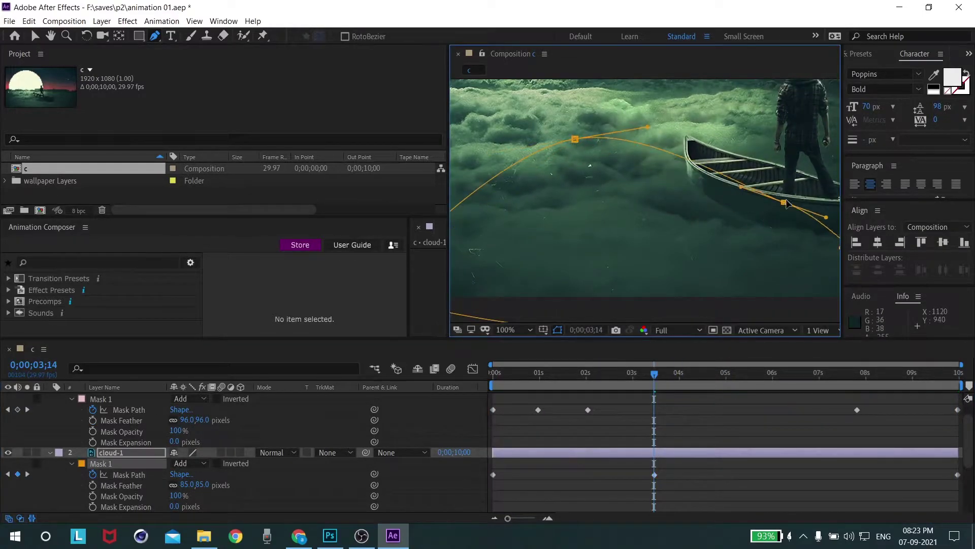
{"action": "mouse_move", "coordinate": [654, 374]}
{"action": "left_mouse_down"}
{"action": "mouse_move", "coordinate": [591, 396]}
{"action": "mouse_move", "coordinate": [957, 373]}
{"action": "left_mouse_up"}
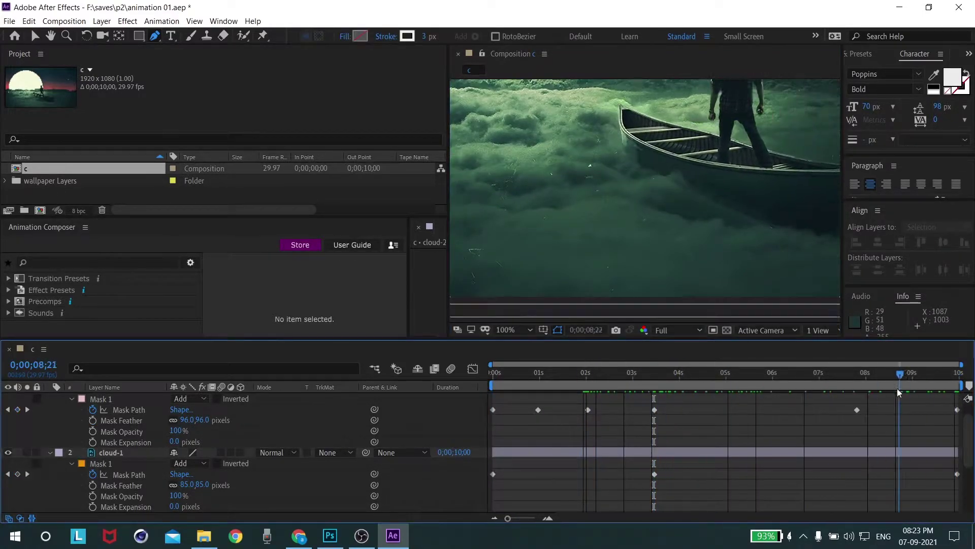
- Bend cloud-2's mask curve up over the boat at 7;24 and preview the mask animation
{"action": "left_click", "coordinate": [781, 232]}
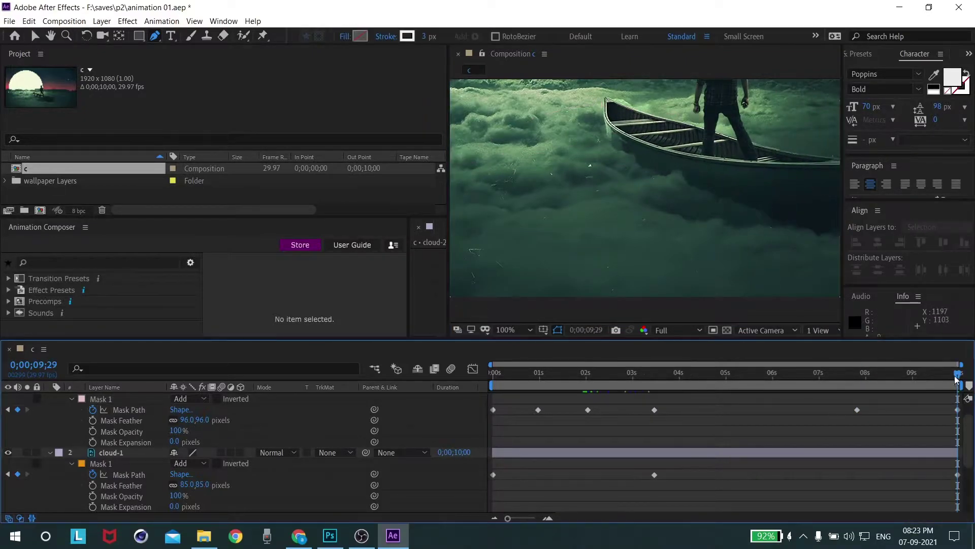
{"action": "left_click_drag", "start_coordinate": [958, 412], "coordinate": [655, 416]}
{"action": "left_click_drag", "start_coordinate": [655, 374], "coordinate": [857, 374]}
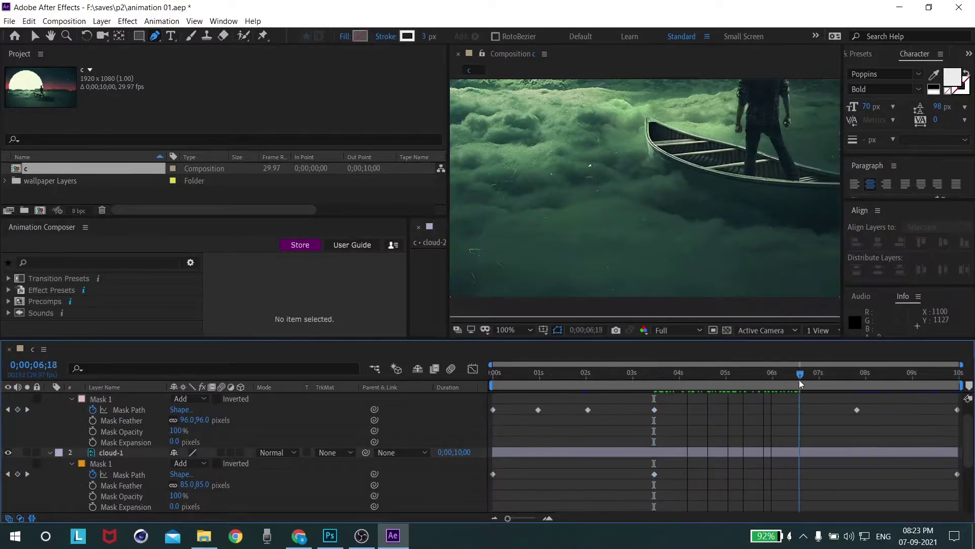
{"action": "left_click_drag", "start_coordinate": [705, 171], "coordinate": [687, 135]}
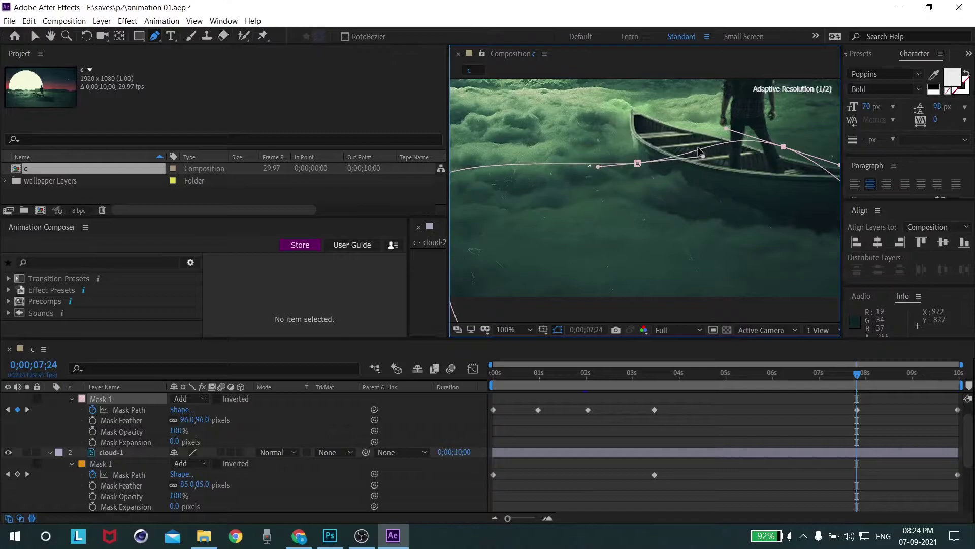
{"action": "left_click_drag", "start_coordinate": [638, 163], "coordinate": [637, 150]}
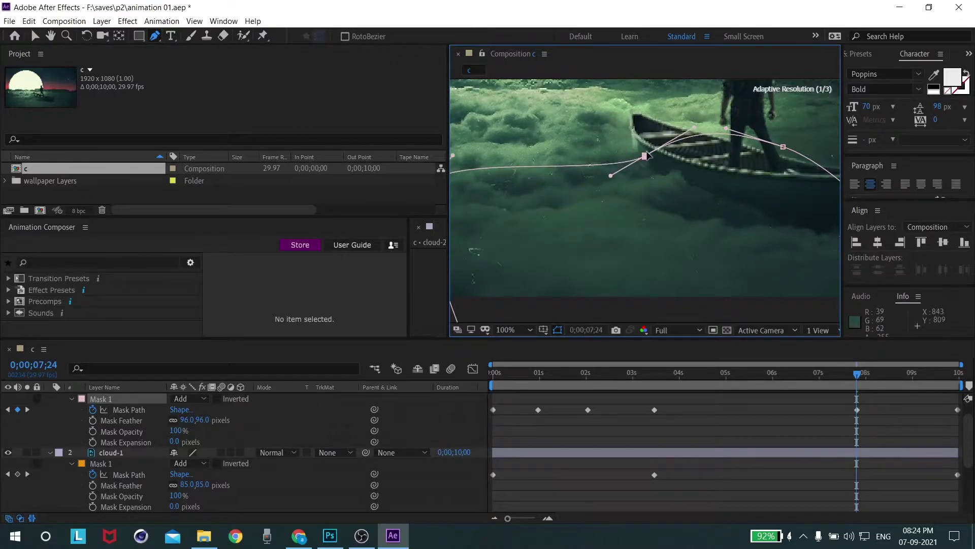
{"action": "left_click", "coordinate": [840, 441]}
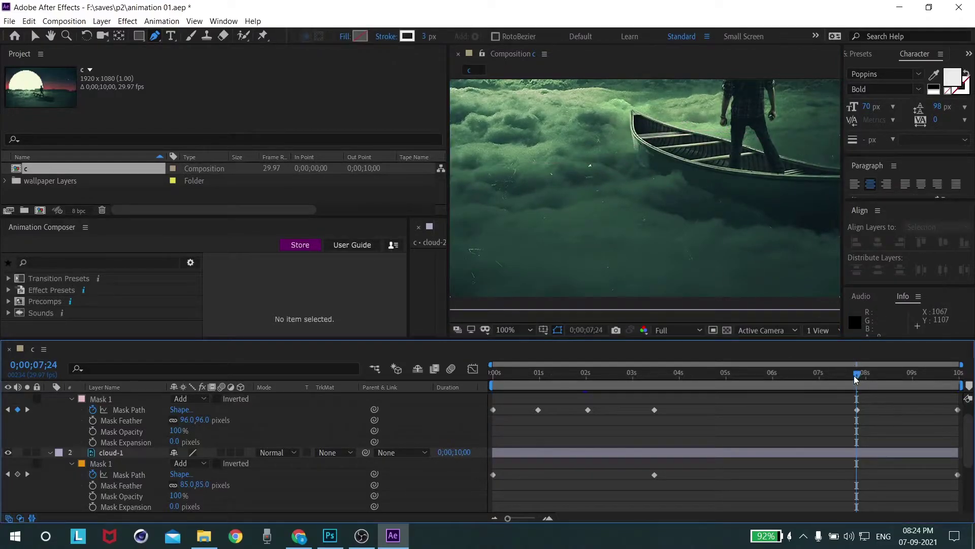
{"action": "left_click_drag", "start_coordinate": [857, 379], "coordinate": [914, 349]}
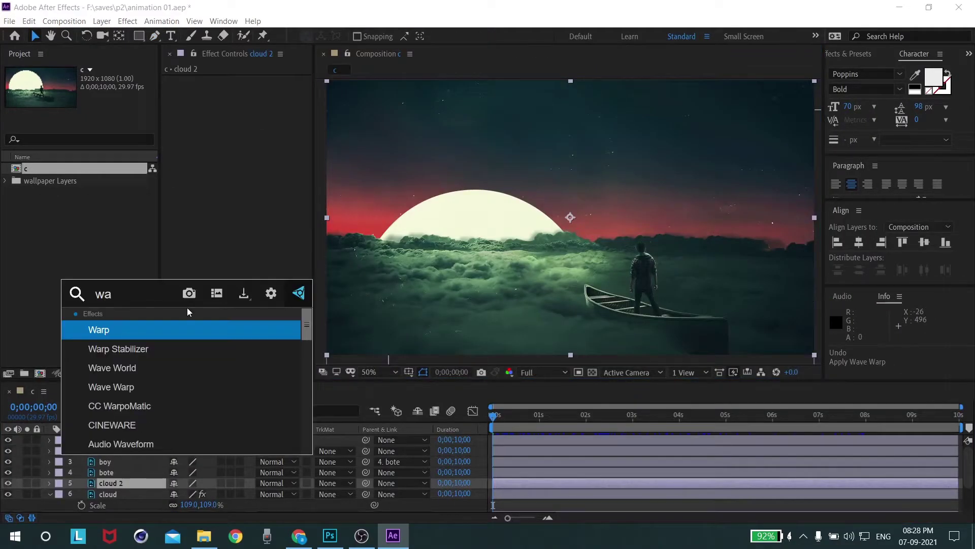
- Apply Wave Warp to cloud 2 with Wave Width 119, Direction -2° and Wave Speed 0.5
{"action": "key", "text": "Down"}
{"action": "key", "text": "Down"}
{"action": "key", "text": "Down"}
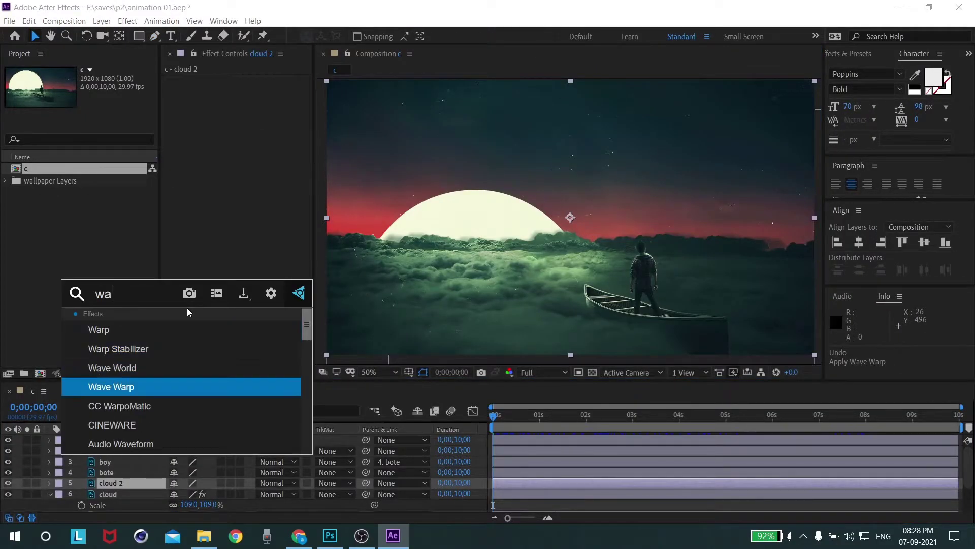
{"action": "key", "text": "Return"}
{"action": "left_click_drag", "start_coordinate": [251, 113], "coordinate": [284, 140]}
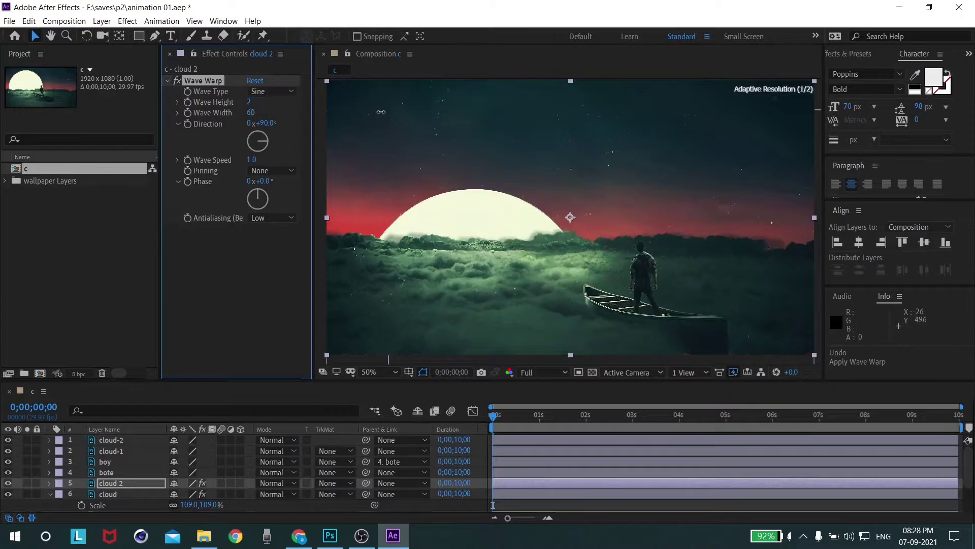
{"action": "left_click", "coordinate": [256, 133]}
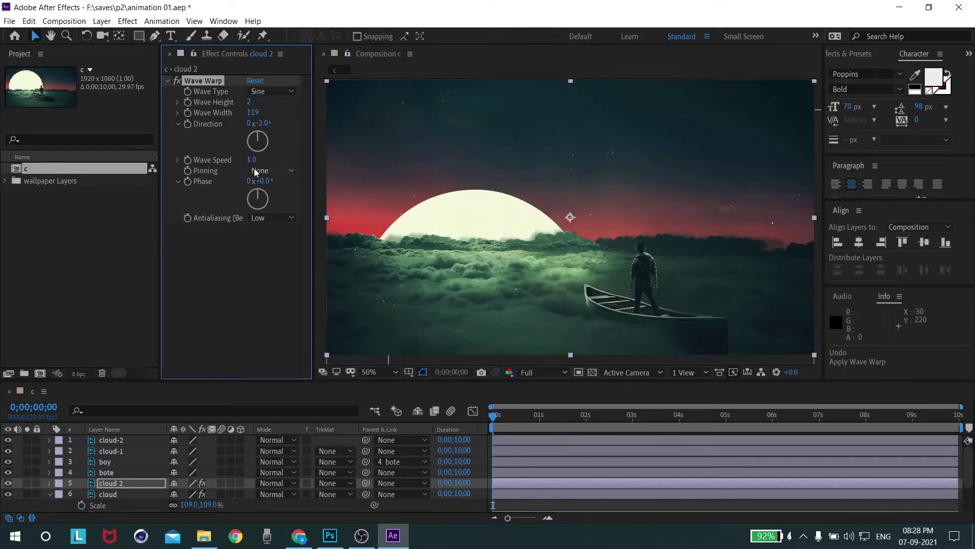
{"action": "left_click", "coordinate": [252, 159]}
{"action": "type", "text": "0.5"}
{"action": "key", "text": "Return"}
{"action": "left_click", "coordinate": [279, 171]}
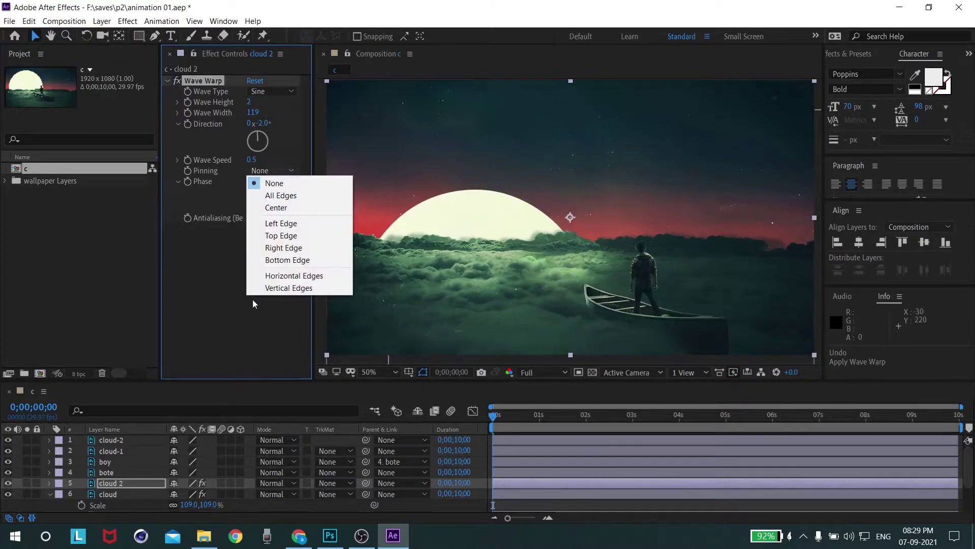
- Pin the Wave Warp at all edges and create a new black solid
{"action": "left_click", "coordinate": [279, 196]}
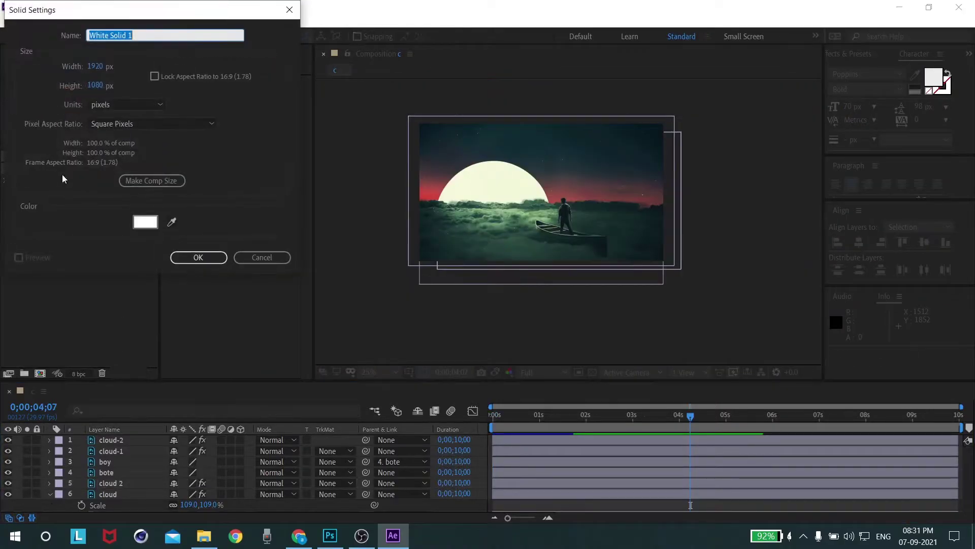
{"action": "left_click", "coordinate": [153, 223]}
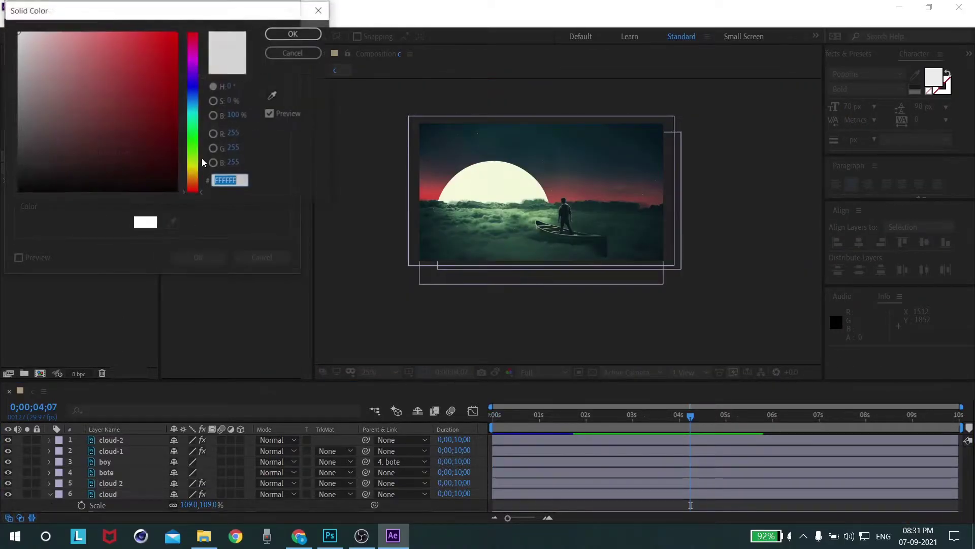
{"action": "left_click_drag", "start_coordinate": [32, 174], "coordinate": [16, 192]}
{"action": "left_click", "coordinate": [294, 33]}
{"action": "left_click", "coordinate": [199, 257]}
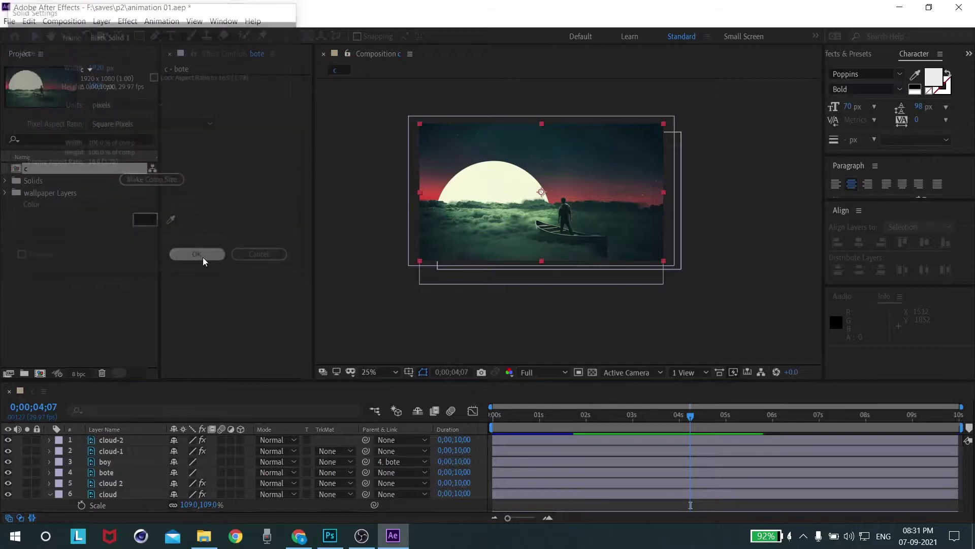
- Apply Trapcode Particular to the black solid
{"action": "key", "text": "ctrl+space"}
{"action": "type", "text": "pa"}
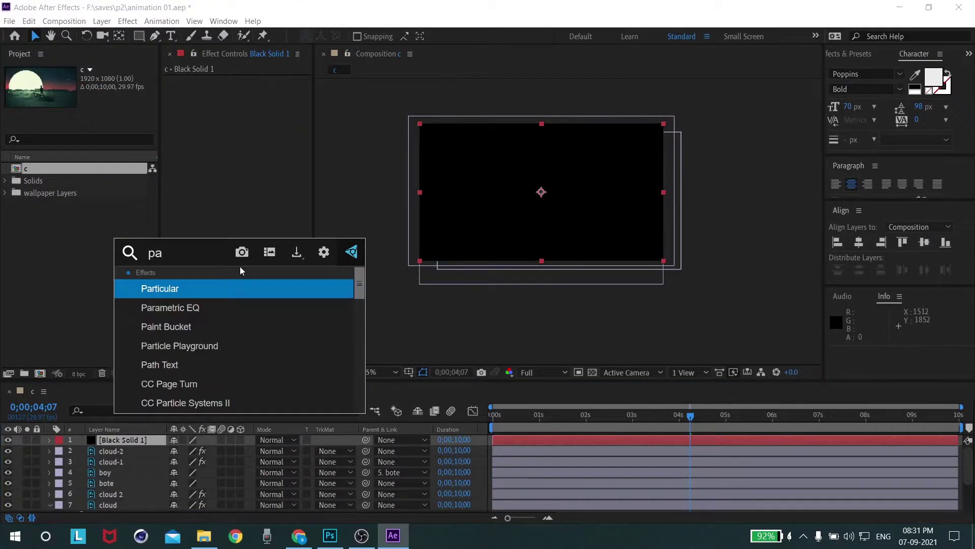
{"action": "key", "text": "Return"}
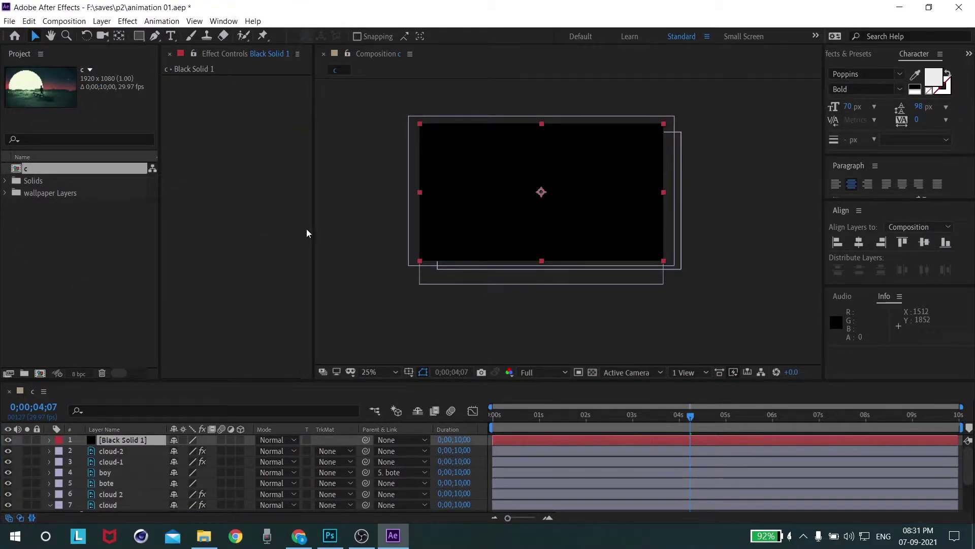
{"action": "left_click_drag", "start_coordinate": [315, 230], "coordinate": [446, 236]}
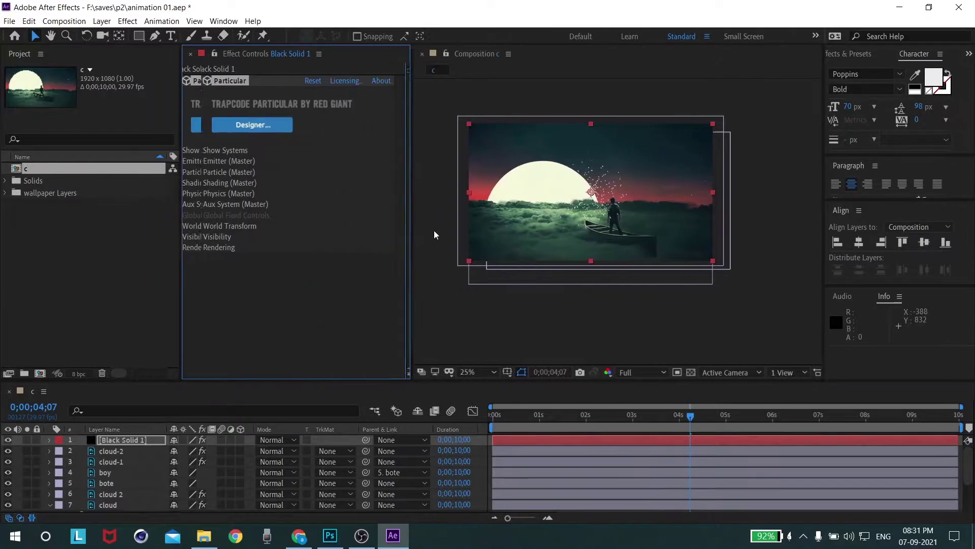
- Make Particular emit continuously from a frame-wide Box with XYZ Individual sizes, positioned higher
{"action": "left_click", "coordinate": [224, 160]}
{"action": "scroll", "coordinate": [276, 199], "scroll_direction": "down", "scroll_amount": 2}
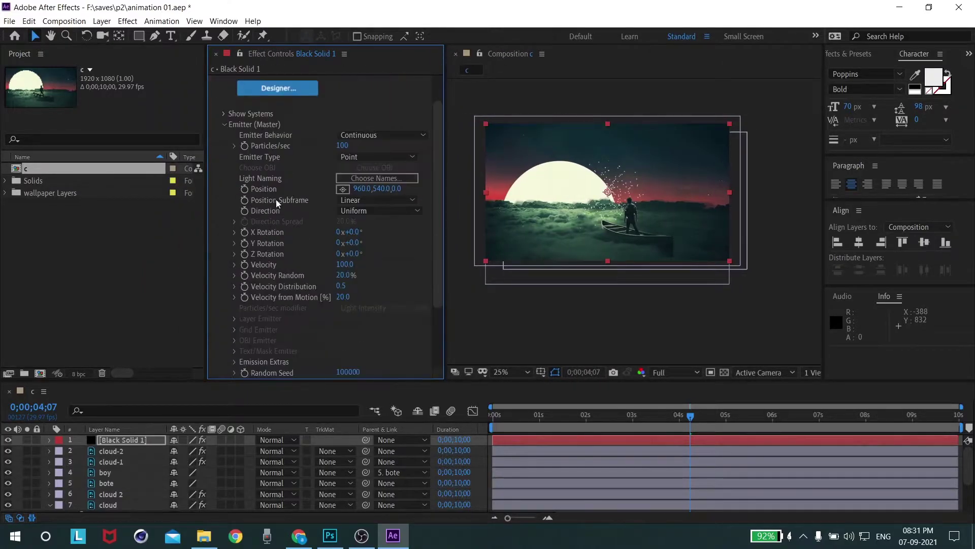
{"action": "left_click", "coordinate": [389, 135]}
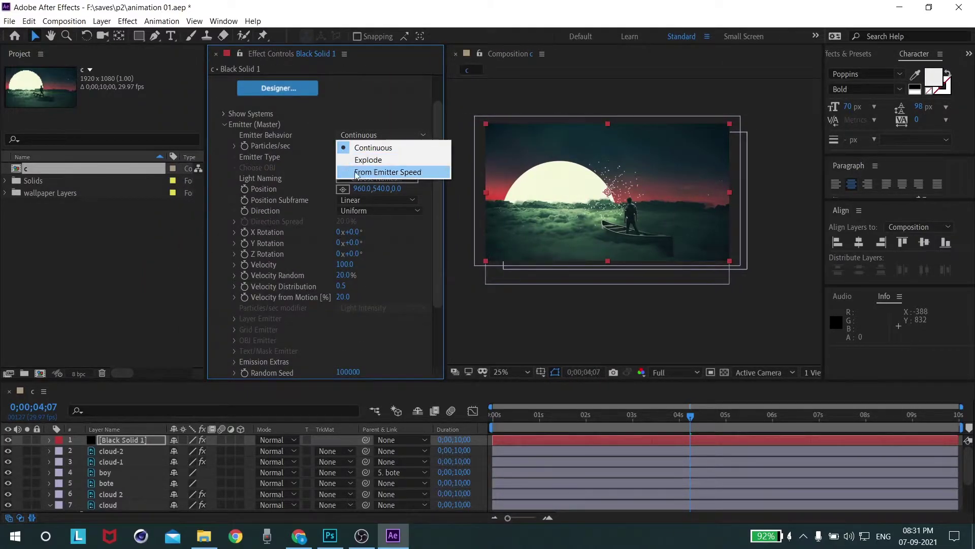
{"action": "left_click", "coordinate": [287, 172]}
{"action": "left_click", "coordinate": [377, 157]}
{"action": "left_click", "coordinate": [366, 176]}
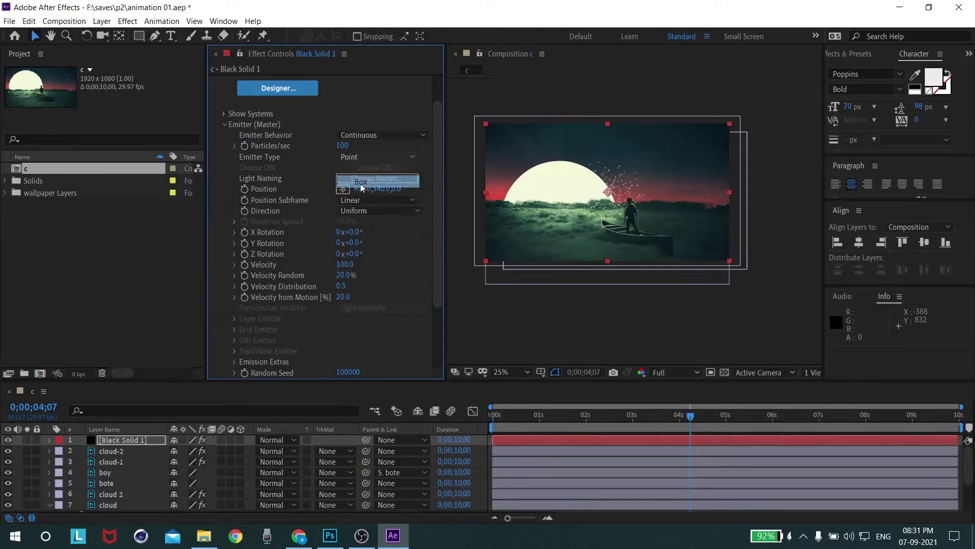
{"action": "left_click", "coordinate": [345, 311]}
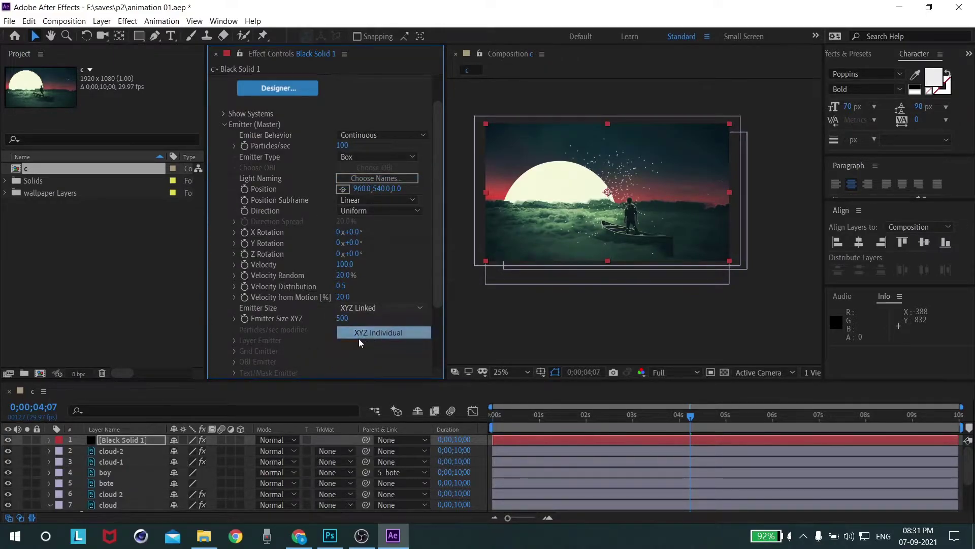
{"action": "left_click", "coordinate": [358, 335]}
{"action": "left_click_drag", "start_coordinate": [589, 315], "coordinate": [847, 314]}
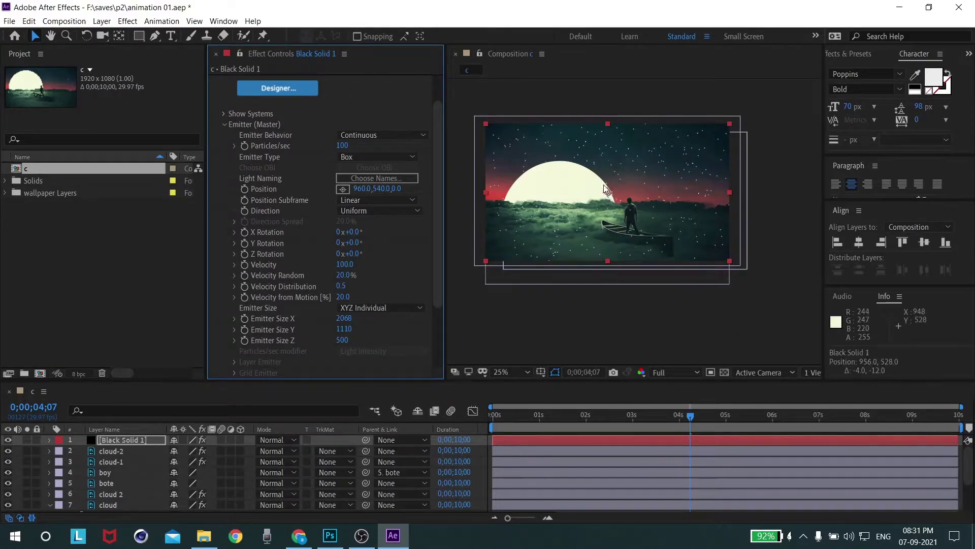
{"action": "left_click_drag", "start_coordinate": [605, 189], "coordinate": [599, 166]}
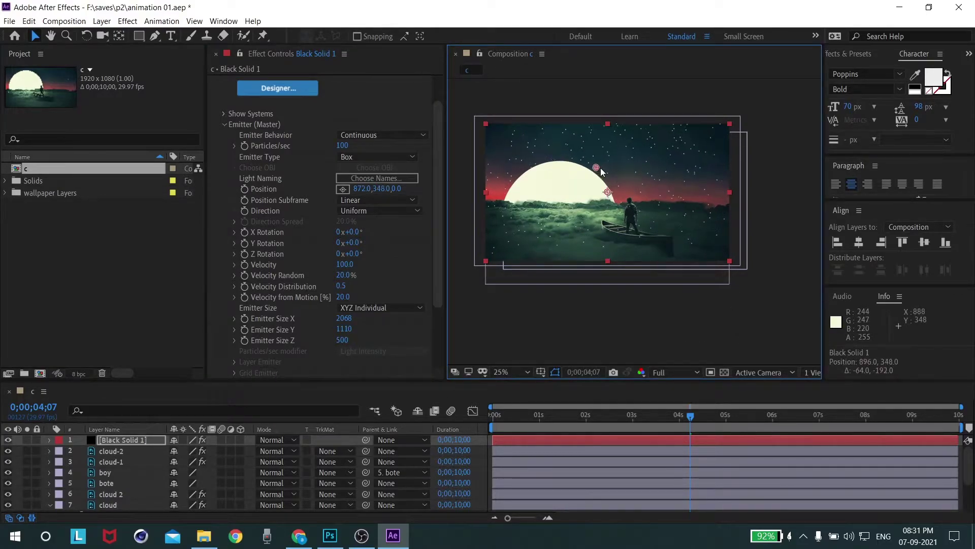
- Set Particular's Pre Run to 100% under Emission Extras and expand Particle (Master)
{"action": "scroll", "coordinate": [303, 199], "scroll_direction": "down", "scroll_amount": 1}
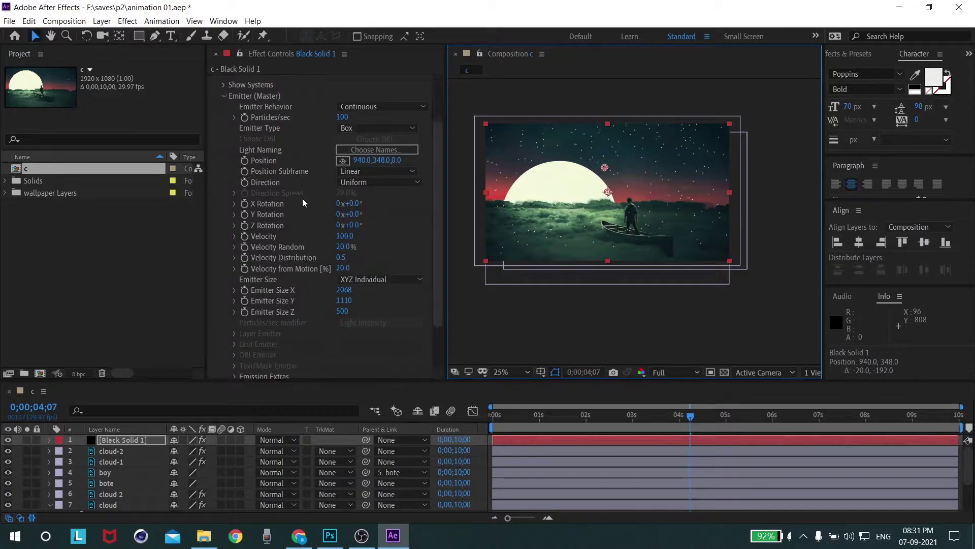
{"action": "scroll", "coordinate": [303, 198], "scroll_direction": "down", "scroll_amount": 2}
{"action": "left_click", "coordinate": [231, 329]}
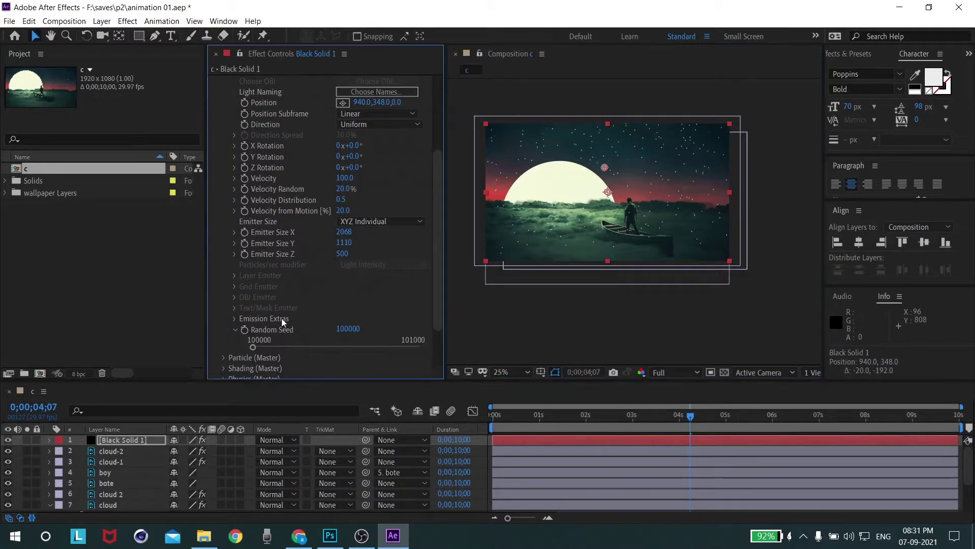
{"action": "scroll", "coordinate": [281, 318], "scroll_direction": "down", "scroll_amount": 2}
{"action": "left_click", "coordinate": [235, 307]}
{"action": "left_click", "coordinate": [236, 336]}
{"action": "scroll", "coordinate": [342, 261], "scroll_direction": "down", "scroll_amount": 3}
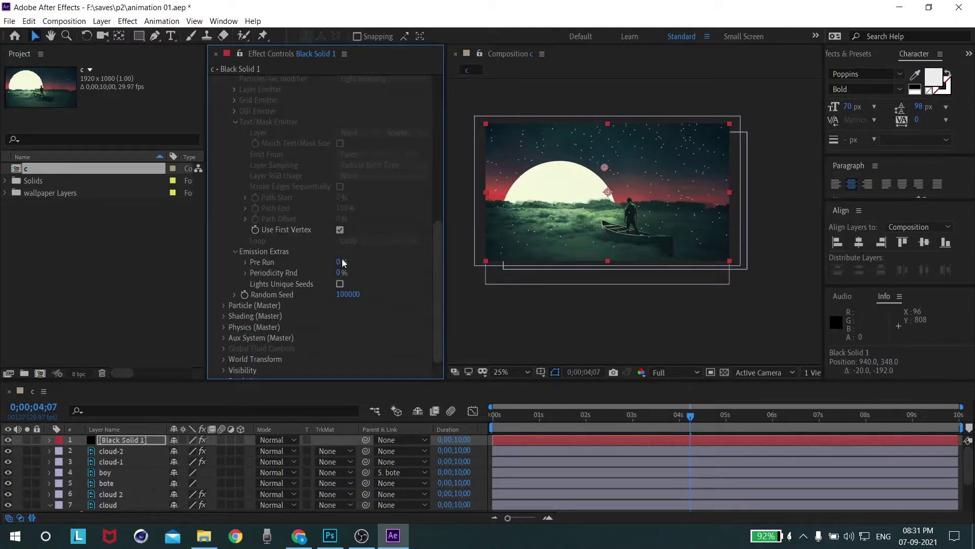
{"action": "left_click", "coordinate": [225, 305]}
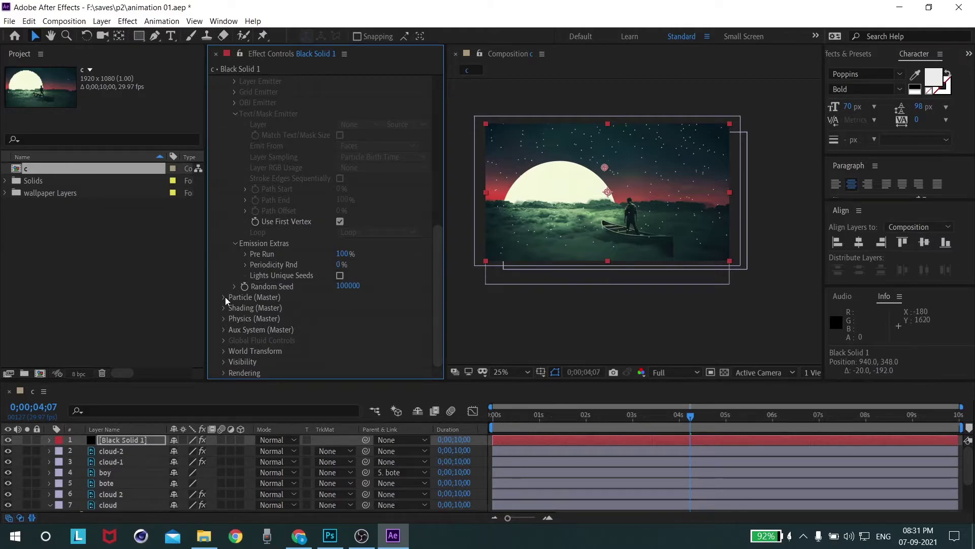
{"action": "scroll", "coordinate": [277, 300], "scroll_direction": "down", "scroll_amount": 5}
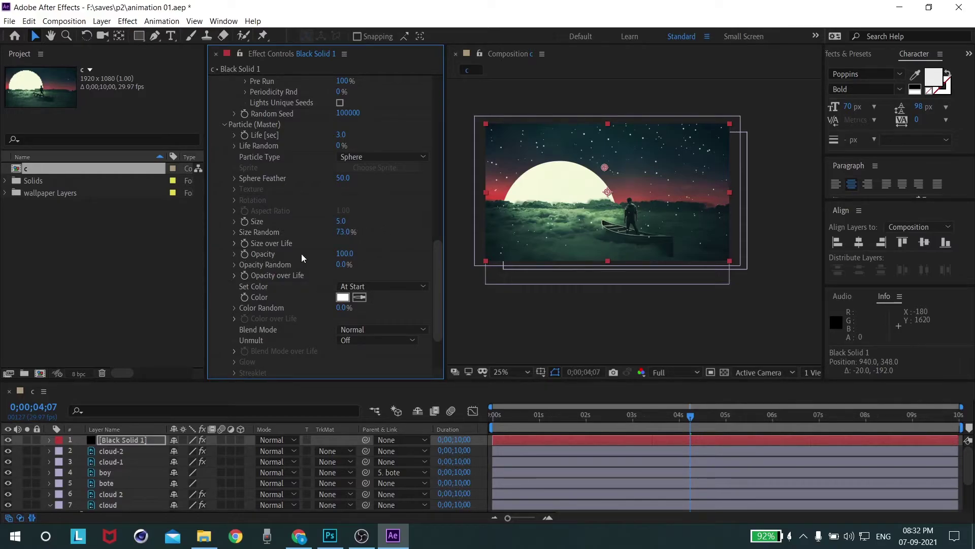
- Apply fade-in/fade-out preset curves to Particular's Opacity over Life and Size over Life
{"action": "left_click", "coordinate": [234, 275]}
{"action": "scroll", "coordinate": [274, 282], "scroll_direction": "down", "scroll_amount": 1}
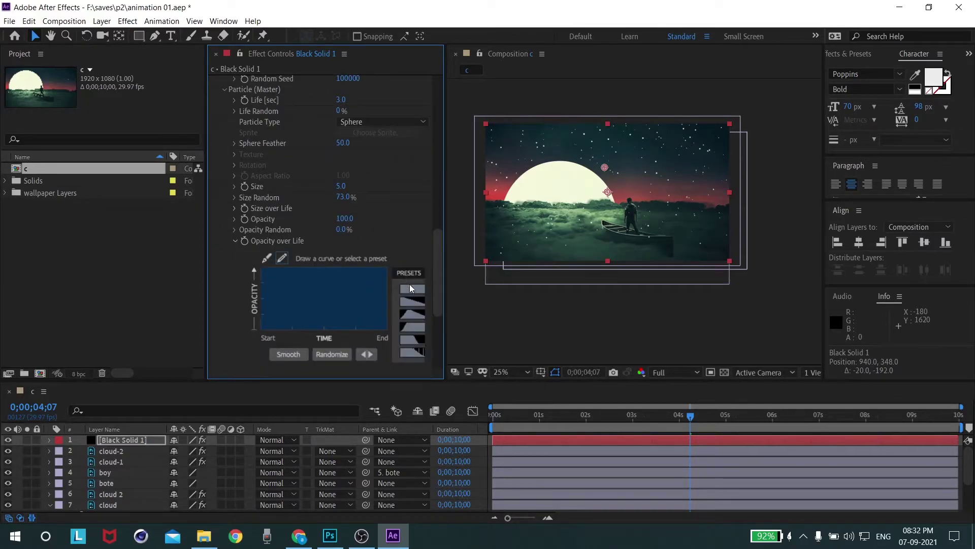
{"action": "left_click", "coordinate": [413, 324]}
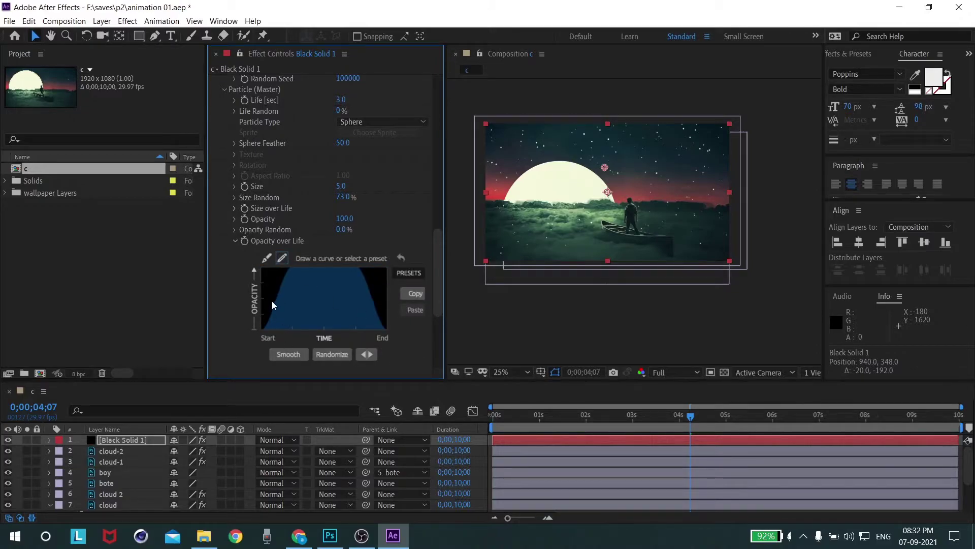
{"action": "left_click", "coordinate": [235, 241]}
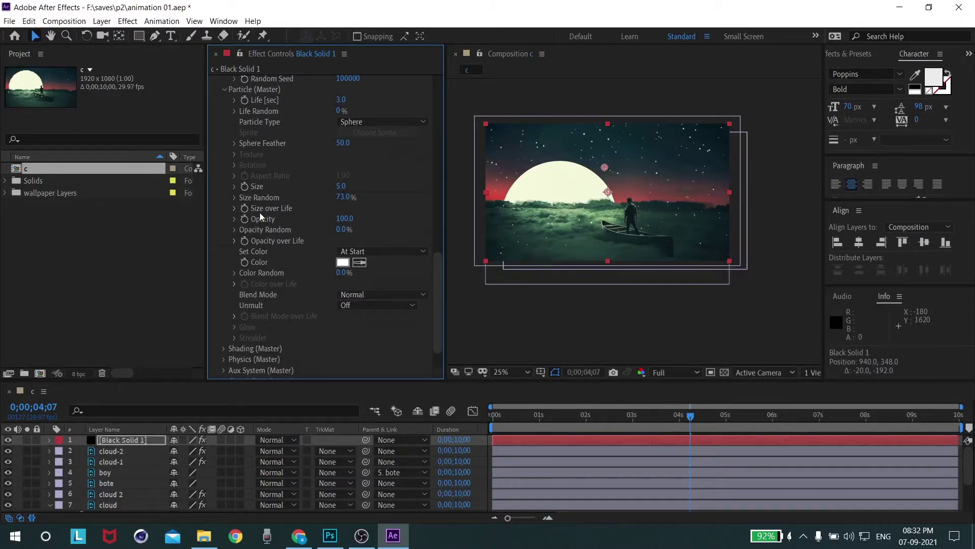
{"action": "left_click", "coordinate": [234, 209]}
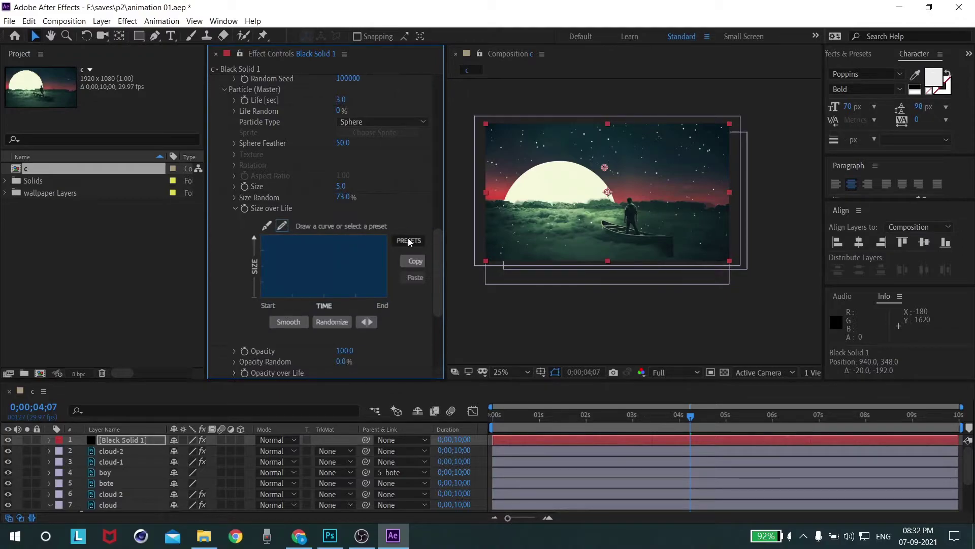
{"action": "left_click", "coordinate": [411, 293]}
{"action": "left_click", "coordinate": [234, 208]}
{"action": "scroll", "coordinate": [215, 254], "scroll_direction": "down", "scroll_amount": 2}
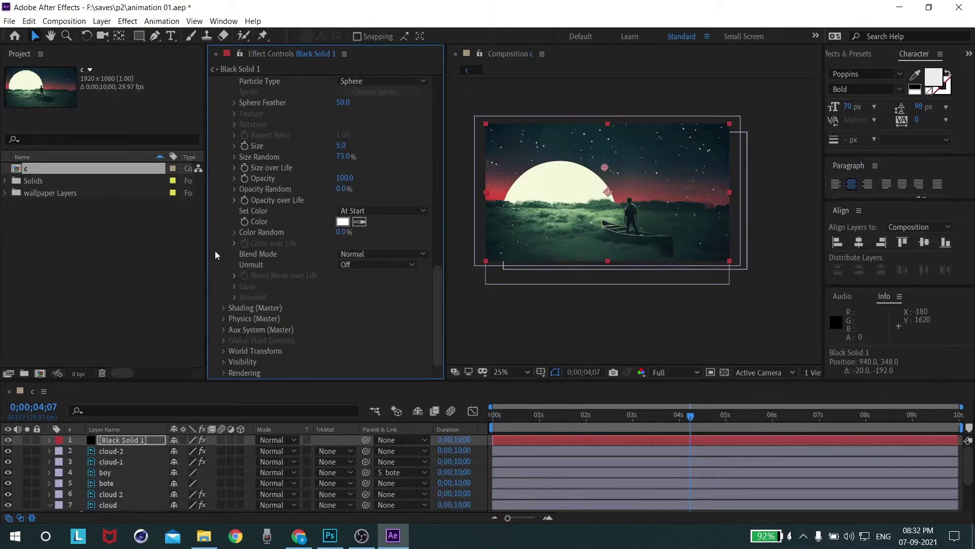
- Set the star particle velocity to 5 and preview the slower drifting stars
{"action": "key", "text": "space"}
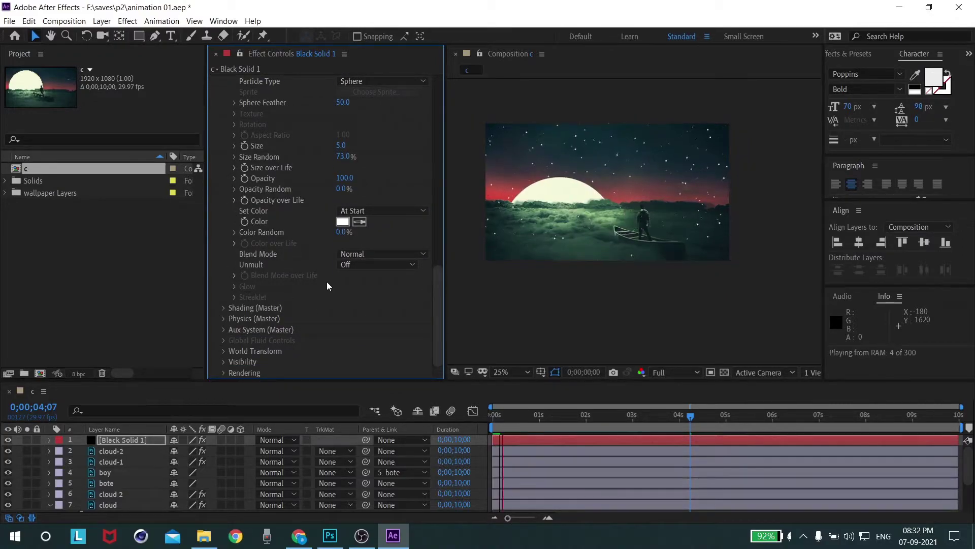
{"action": "scroll", "coordinate": [282, 246], "scroll_direction": "up", "scroll_amount": 10}
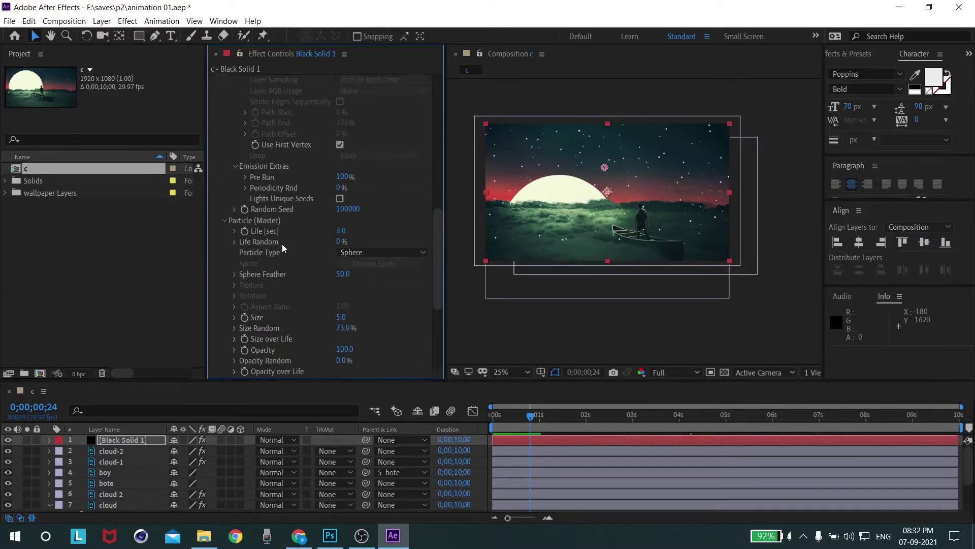
{"action": "left_click", "coordinate": [345, 192]}
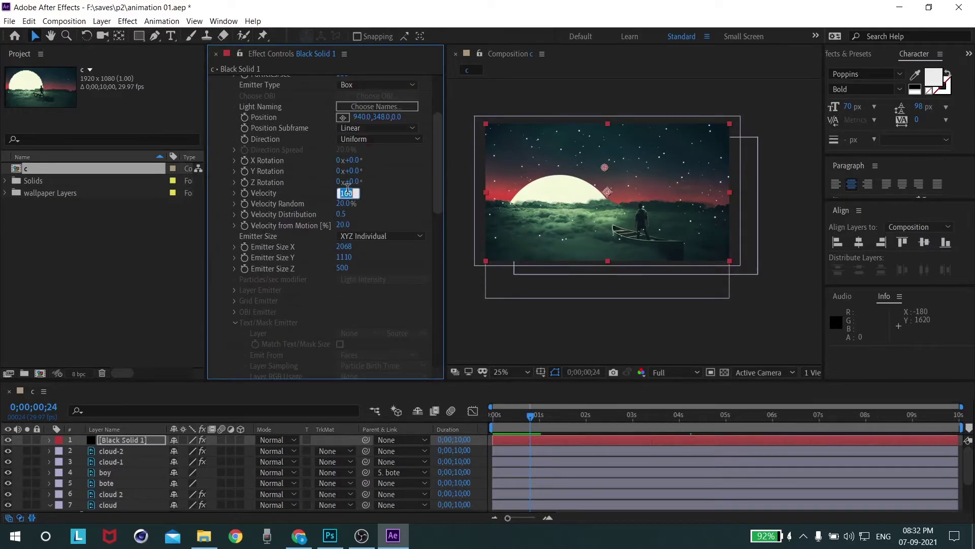
{"action": "key", "text": "space"}
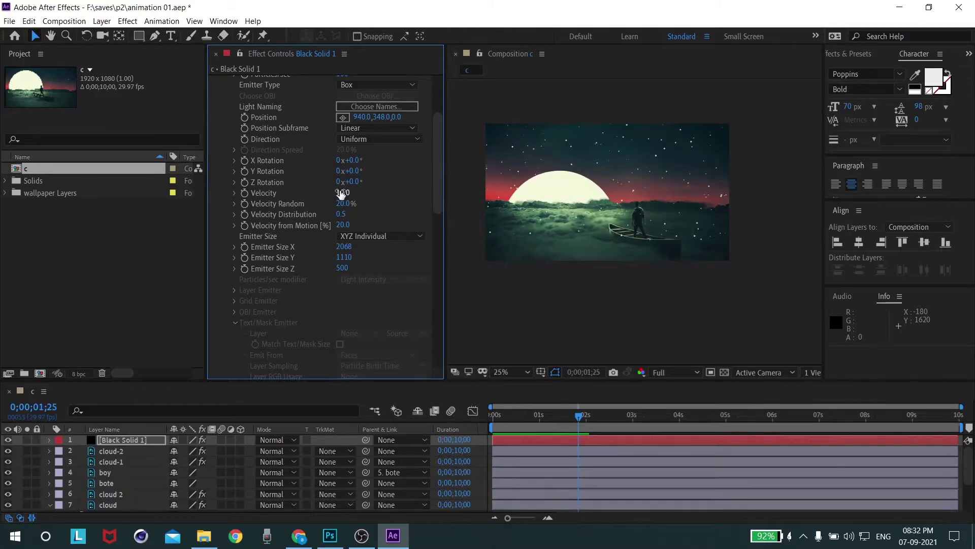
{"action": "left_click", "coordinate": [349, 193]}
{"action": "type", "text": "5"}
{"action": "key", "text": "Return"}
{"action": "key", "text": "space"}
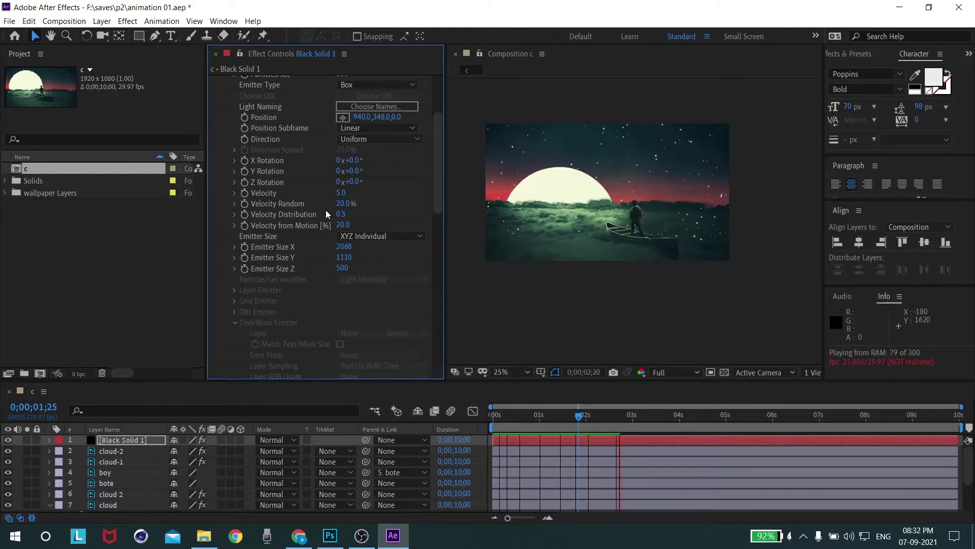
{"action": "key", "text": "space"}
{"action": "scroll", "coordinate": [294, 274], "scroll_direction": "down", "scroll_amount": 10}
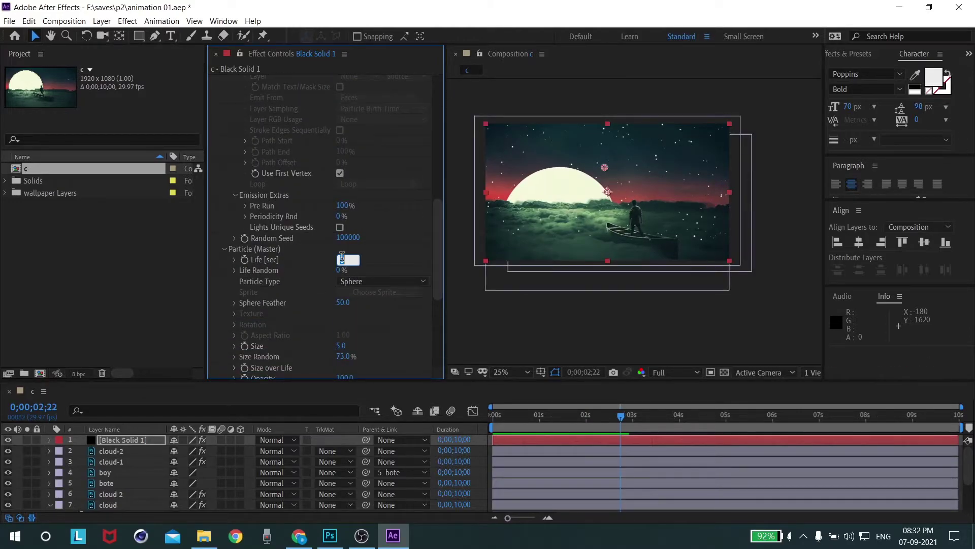
{"action": "key", "text": "space"}
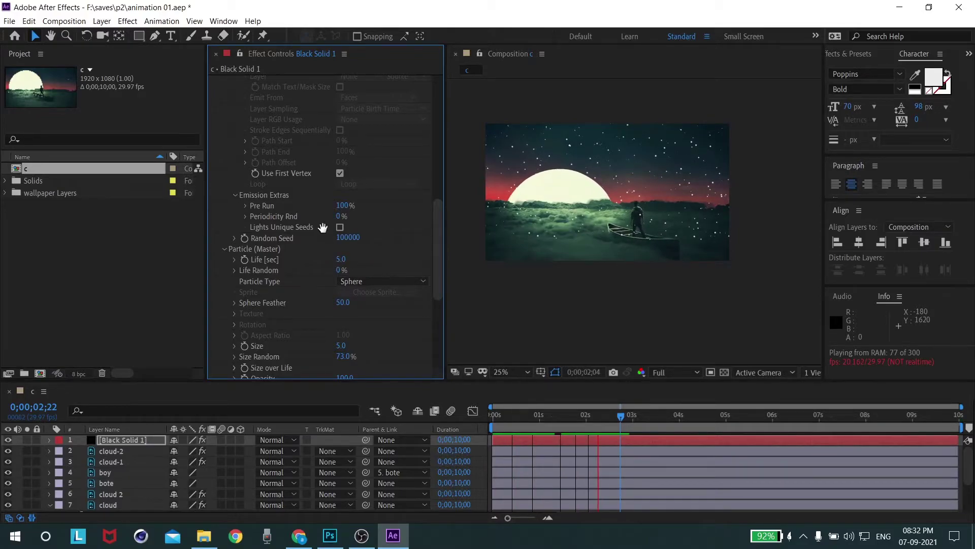
{"action": "key", "text": "space"}
- Set Particles/sec to 50 and move Black Solid 1 below the moon layer
{"action": "scroll", "coordinate": [322, 227], "scroll_direction": "up", "scroll_amount": 10}
{"action": "left_click", "coordinate": [345, 183]}
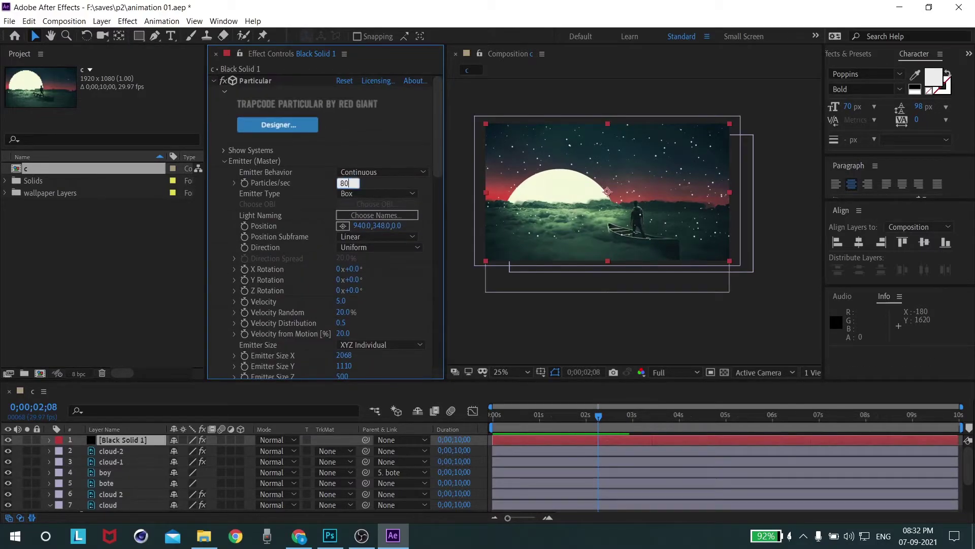
{"action": "type", "text": "5"}
{"action": "key", "text": "Return"}
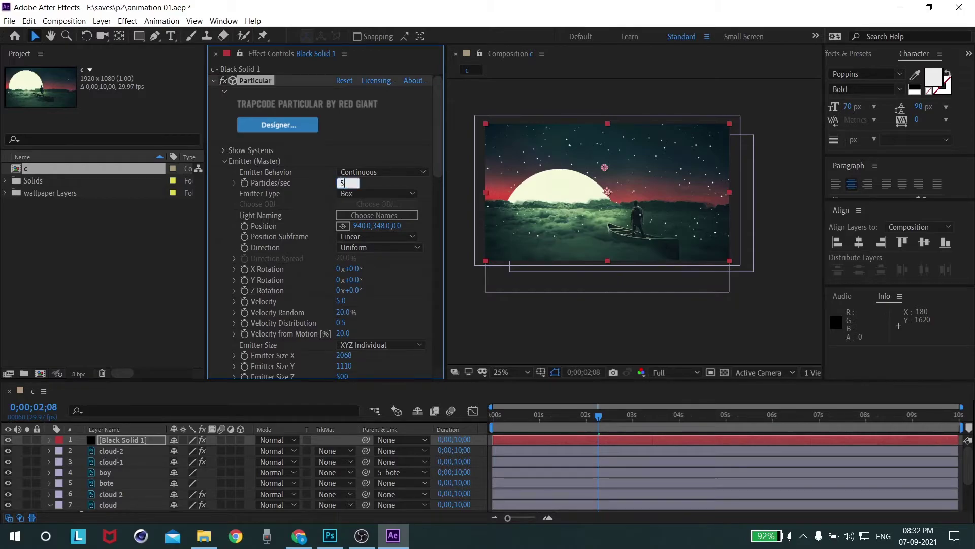
{"action": "key", "text": "space"}
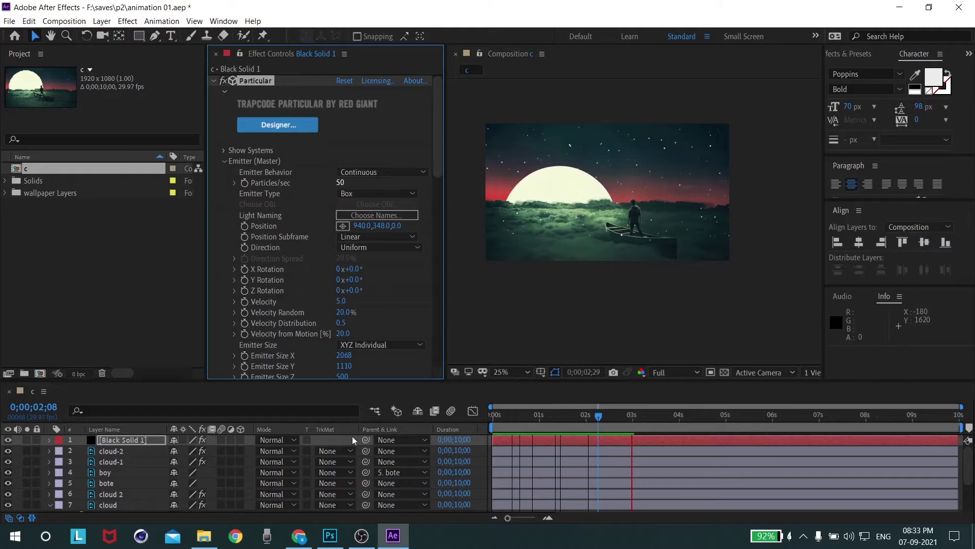
{"action": "left_click_drag", "start_coordinate": [118, 441], "coordinate": [130, 506]}
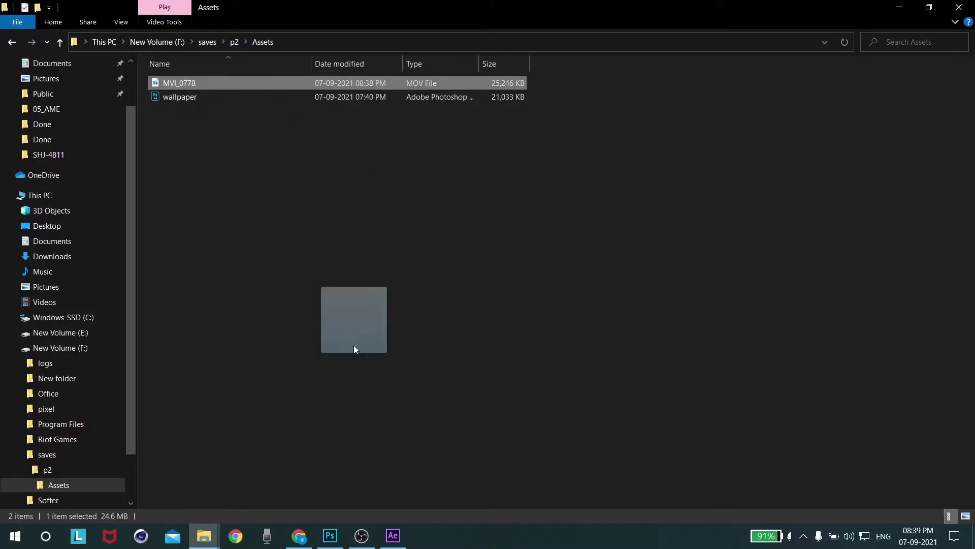
{"action": "left_click_drag", "start_coordinate": [354, 349], "coordinate": [150, 305]}
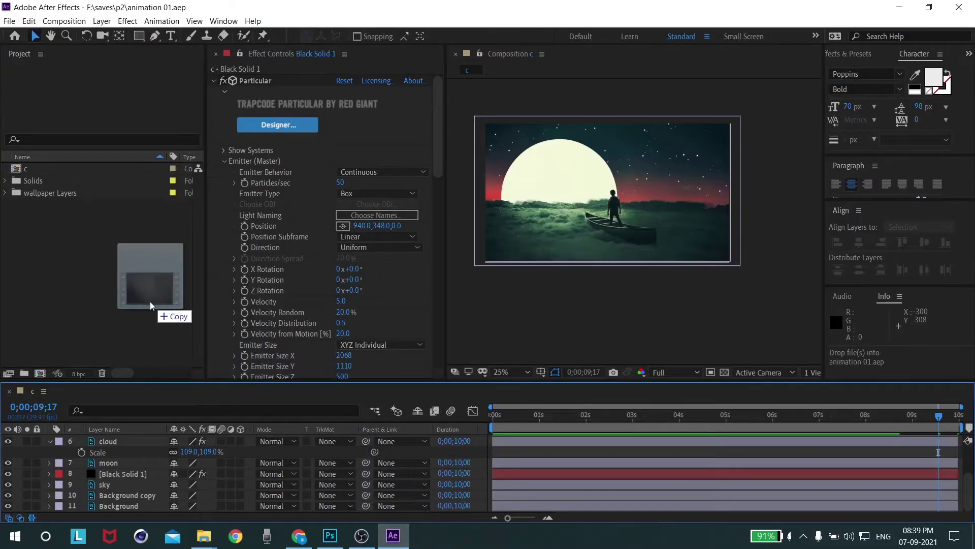
- Import MVI_0778.mov into the comp and scale it to 166% to fill the frame
{"action": "left_click_drag", "start_coordinate": [150, 306], "coordinate": [639, 179]}
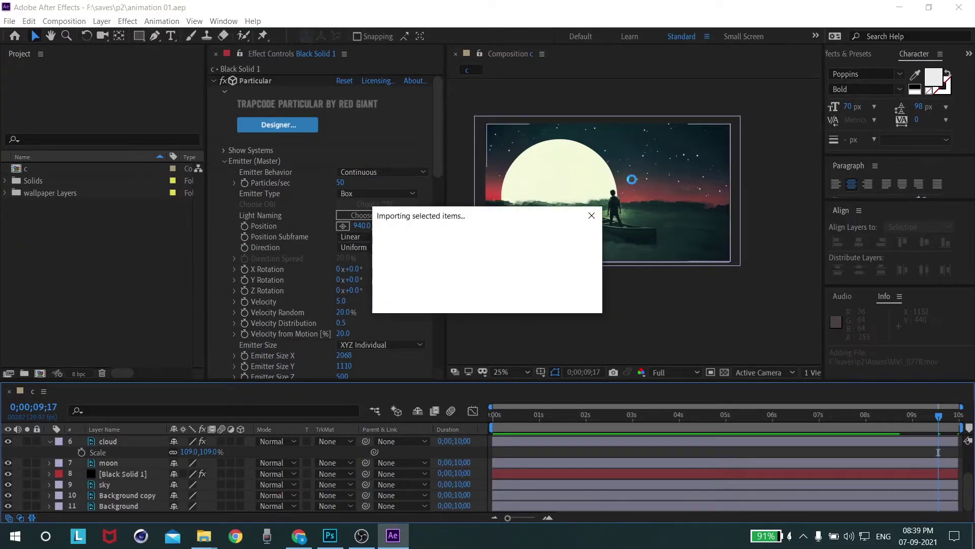
{"action": "key", "text": "s"}
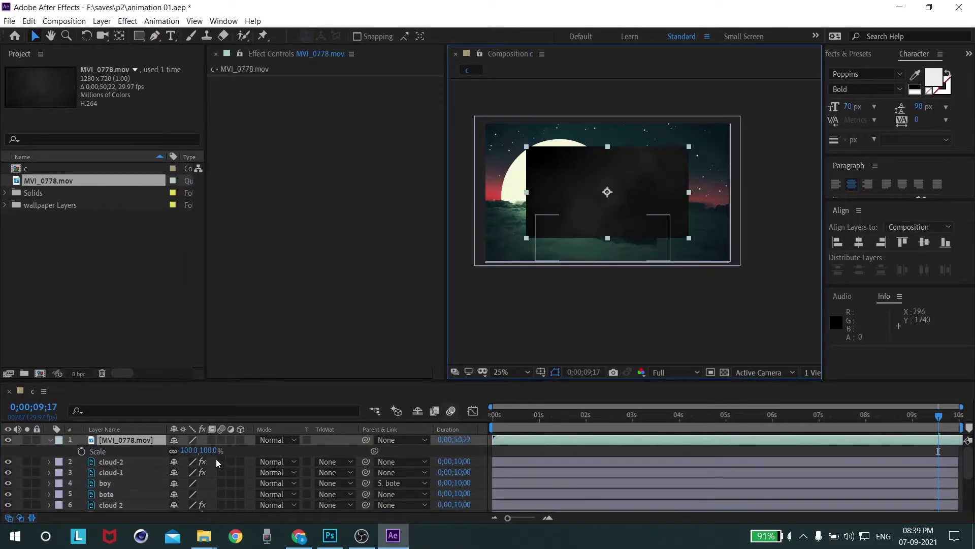
{"action": "left_click_drag", "start_coordinate": [189, 451], "coordinate": [259, 456]}
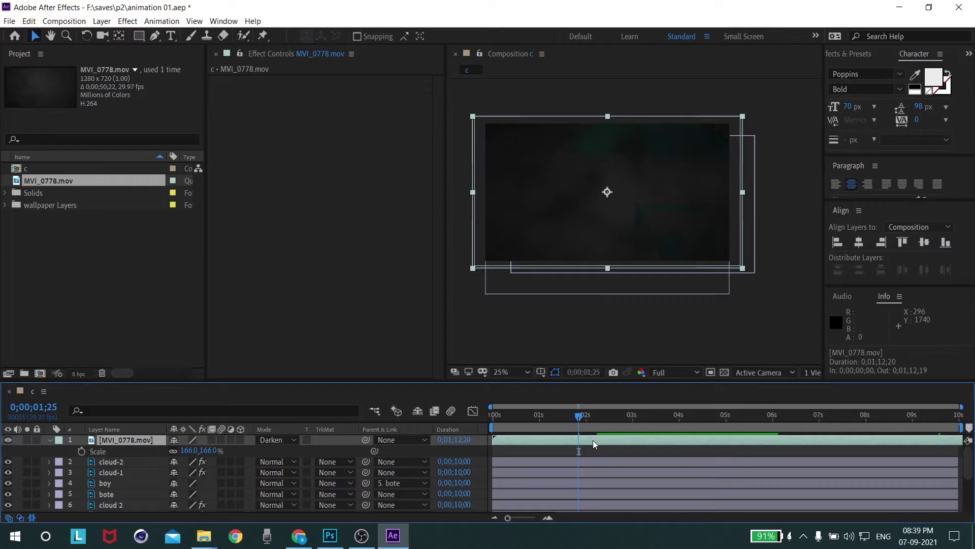
- Blend the dust clip in Add mode at 80% opacity
{"action": "key", "text": "shift+equal"}
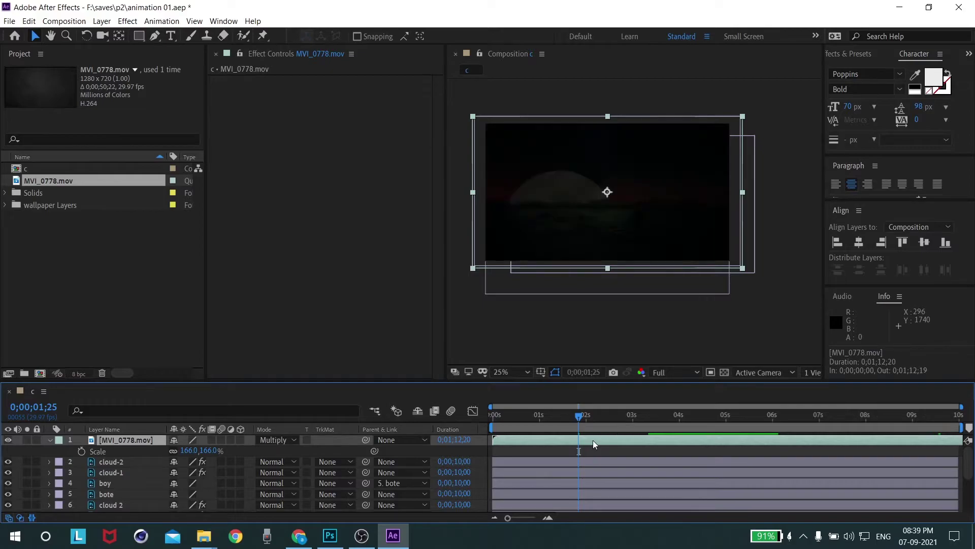
{"action": "key", "text": "shift+equal"}
{"action": "key", "text": "shift+equal"}
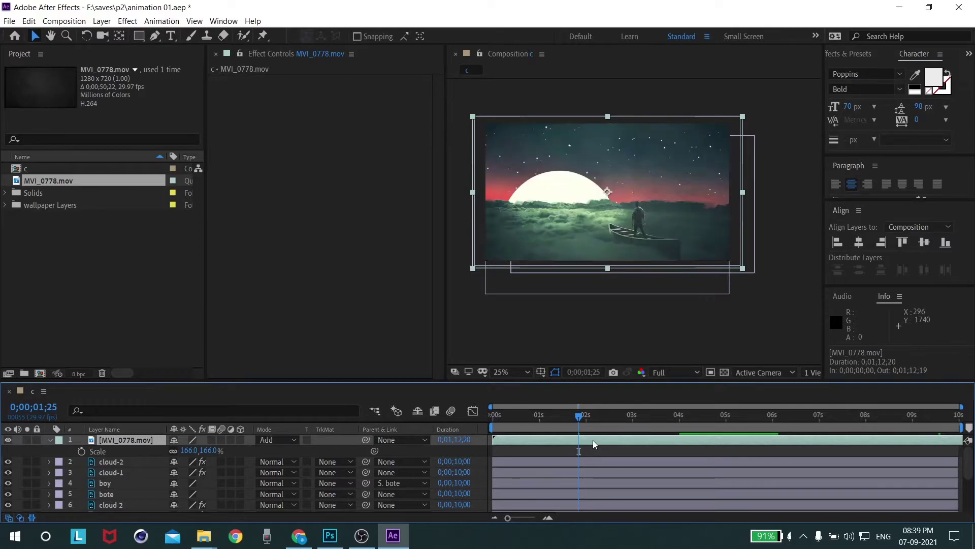
{"action": "key", "text": "shift+equal"}
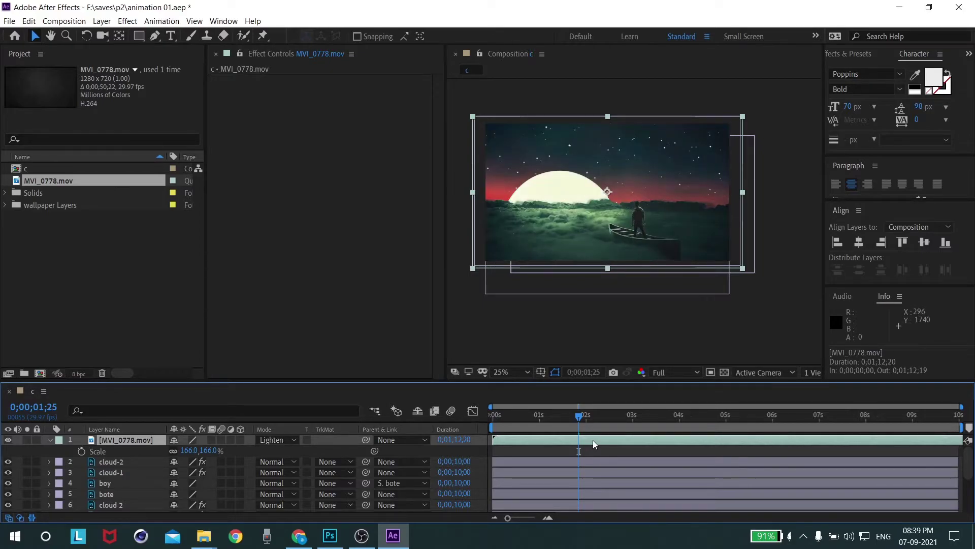
{"action": "key", "text": "space"}
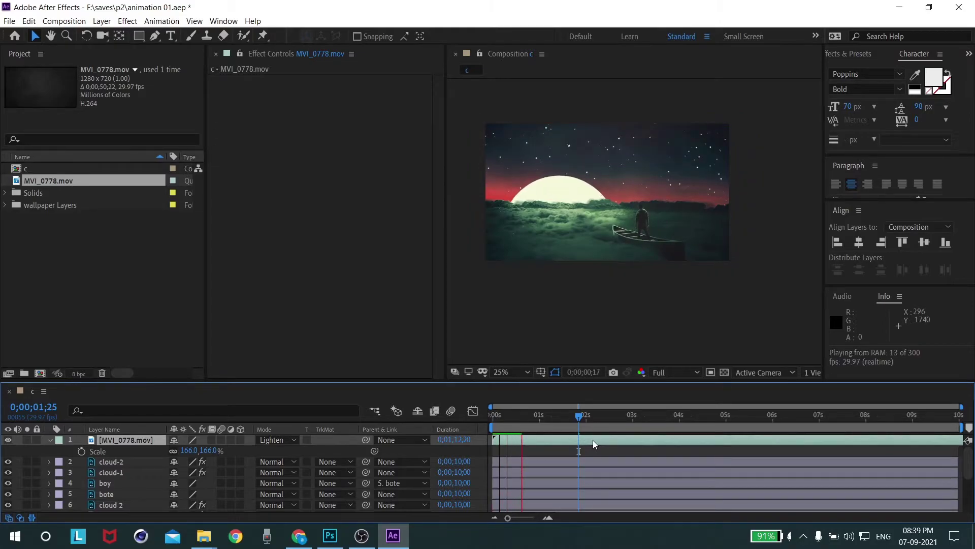
{"action": "key", "text": "space"}
{"action": "key", "text": "shift+minus"}
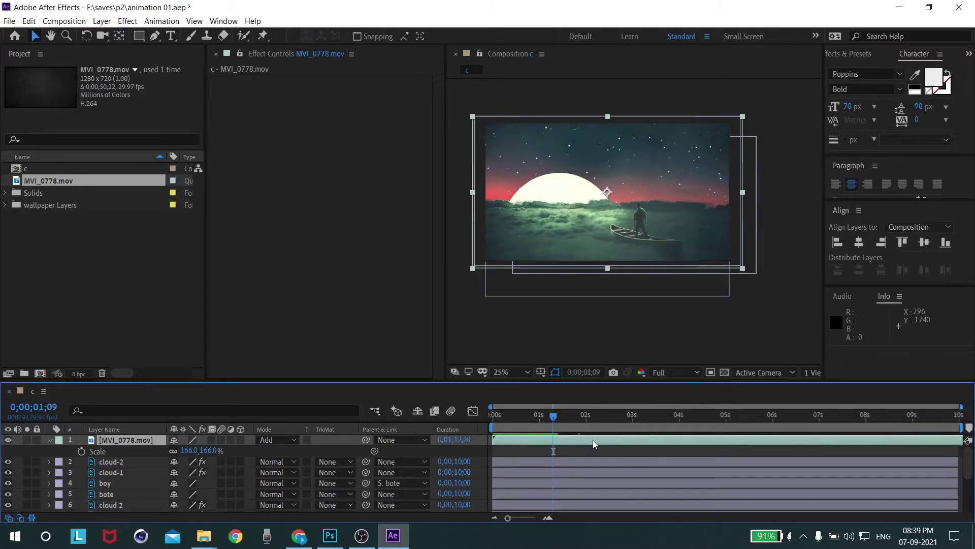
{"action": "key", "text": "space"}
{"action": "key", "text": "t"}
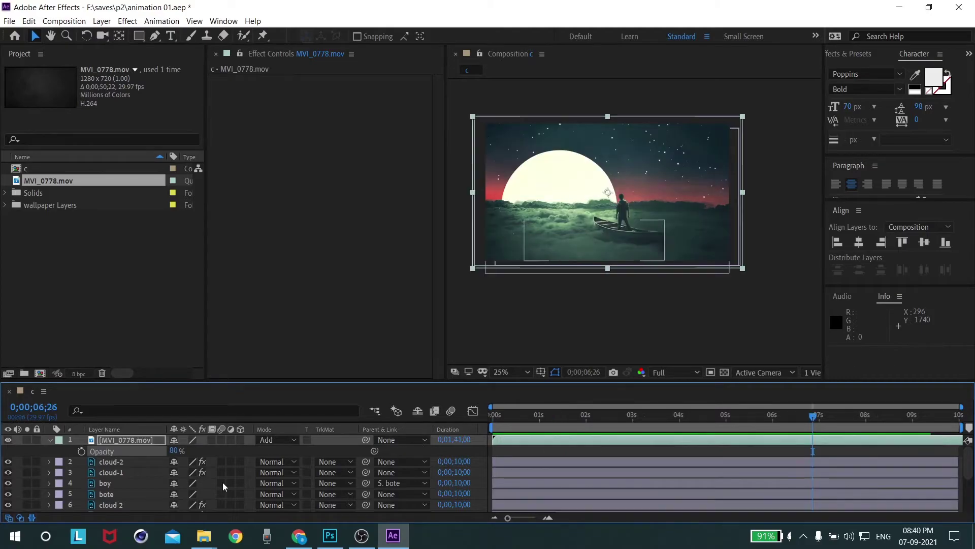
{"action": "key", "text": "ctrl+alt+y"}
- Apply Brightness & Contrast to the adjustment layer with Brightness -17 and Contrast 28
{"action": "left_click", "coordinate": [127, 20]}
{"action": "mouse_move", "coordinate": [160, 148]}
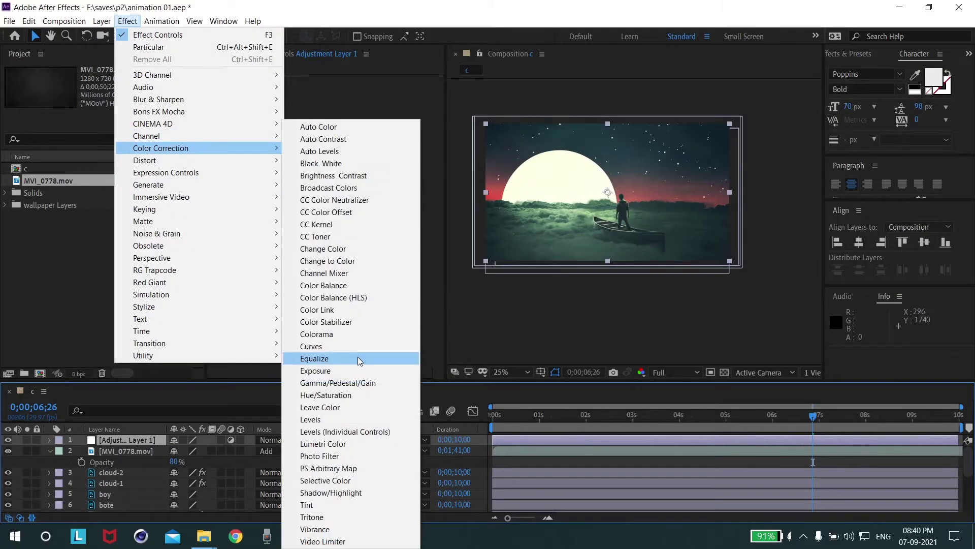
{"action": "left_click", "coordinate": [357, 181]}
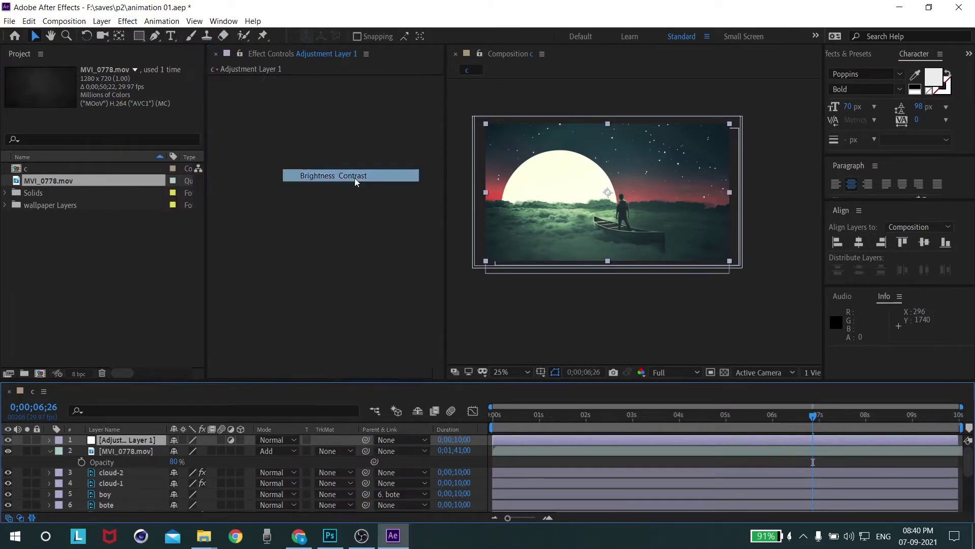
{"action": "mouse_move", "coordinate": [338, 91]}
{"action": "left_mouse_down"}
{"action": "mouse_move", "coordinate": [341, 104]}
{"action": "mouse_move", "coordinate": [358, 102]}
{"action": "mouse_move", "coordinate": [330, 91]}
{"action": "left_mouse_up"}
{"action": "left_click", "coordinate": [527, 414]}
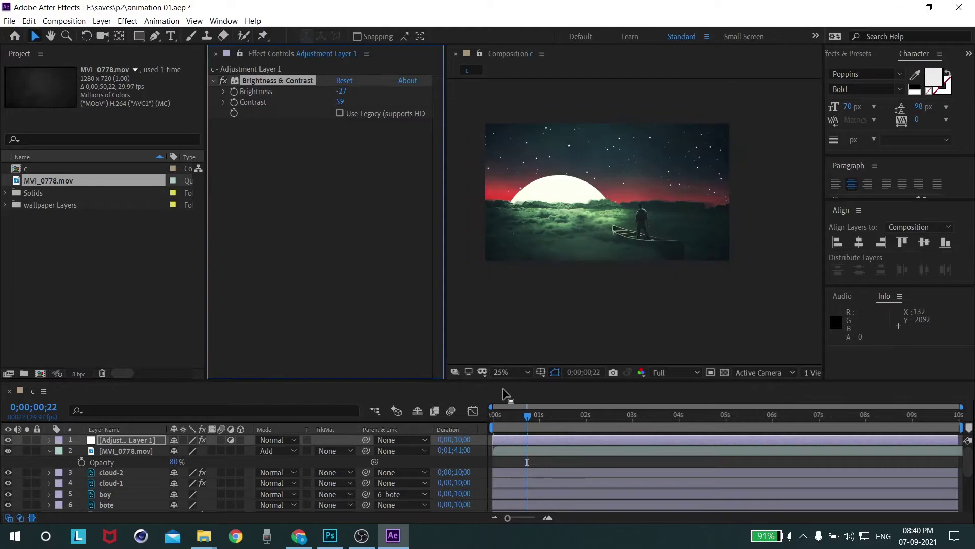
- Add Hue/Saturation with Saturation 20 and Lightness -2
{"action": "left_click", "coordinate": [645, 415]}
{"action": "left_click", "coordinate": [127, 21]}
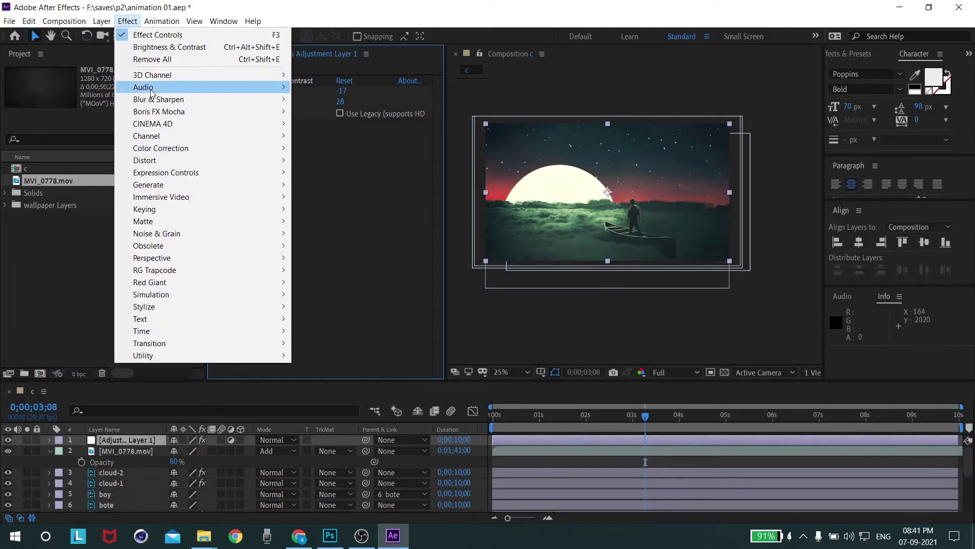
{"action": "mouse_move", "coordinate": [167, 148]}
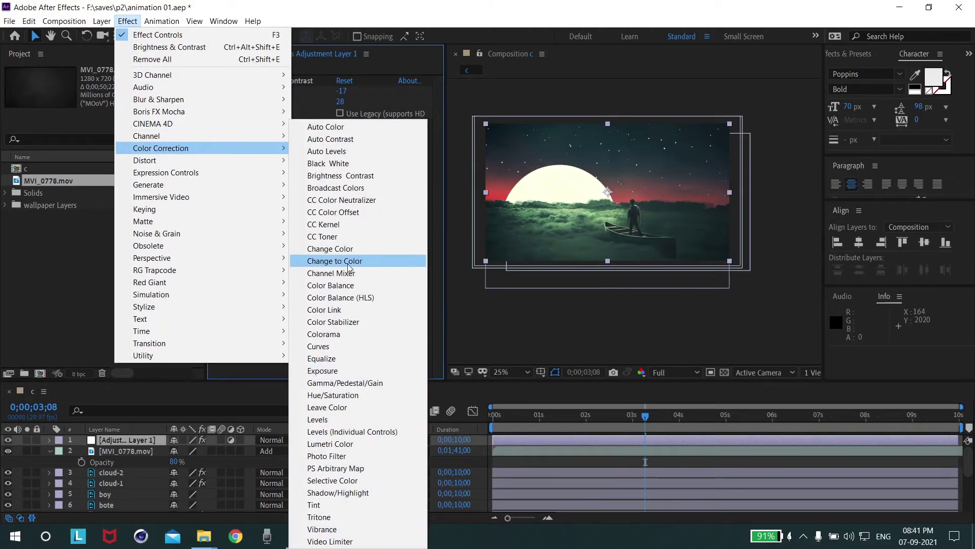
{"action": "left_click", "coordinate": [333, 394]}
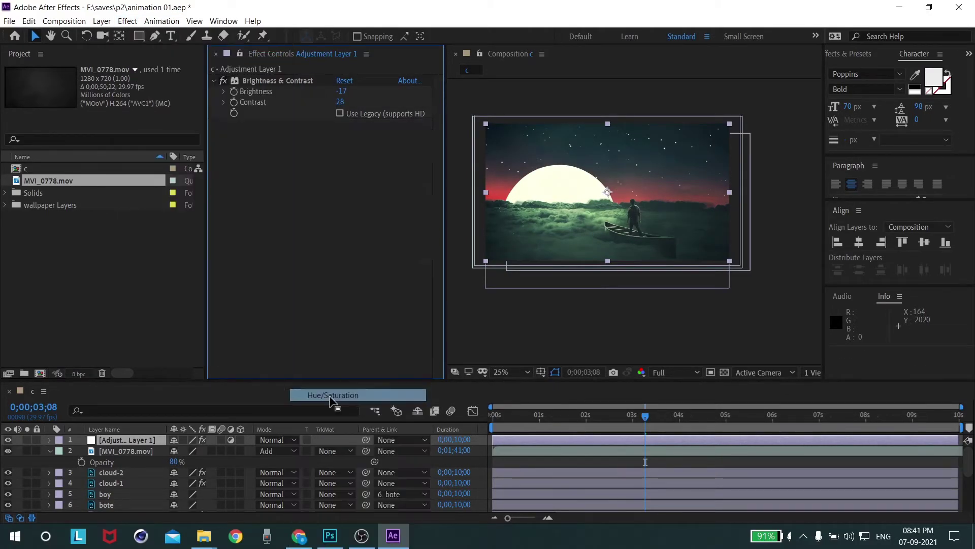
{"action": "mouse_move", "coordinate": [332, 238]}
{"action": "left_mouse_down"}
{"action": "mouse_move", "coordinate": [349, 239]}
{"action": "mouse_move", "coordinate": [329, 267]}
{"action": "left_mouse_up"}
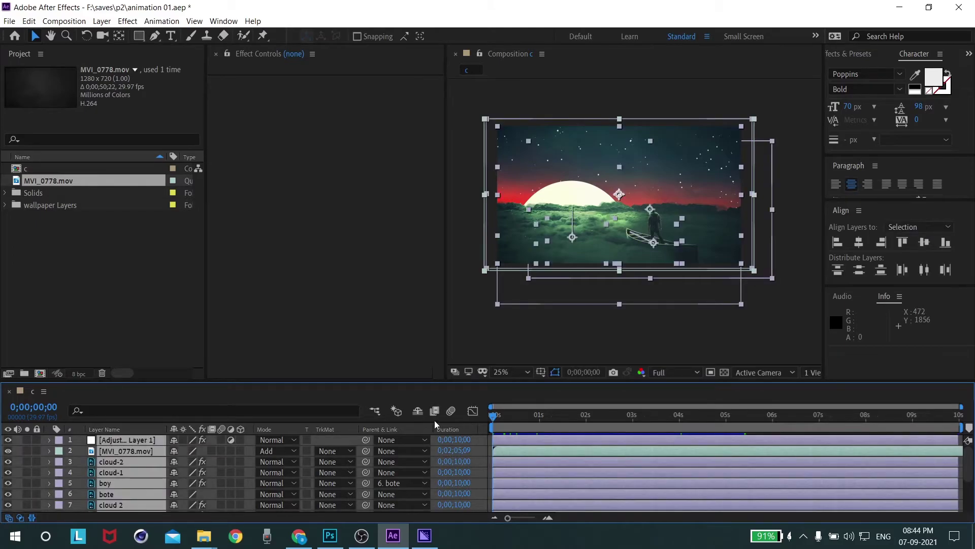
- Precompose all layers into a pre-comp named Final with Ctrl+Shift+C
{"action": "key", "text": "ctrl+shift+c"}
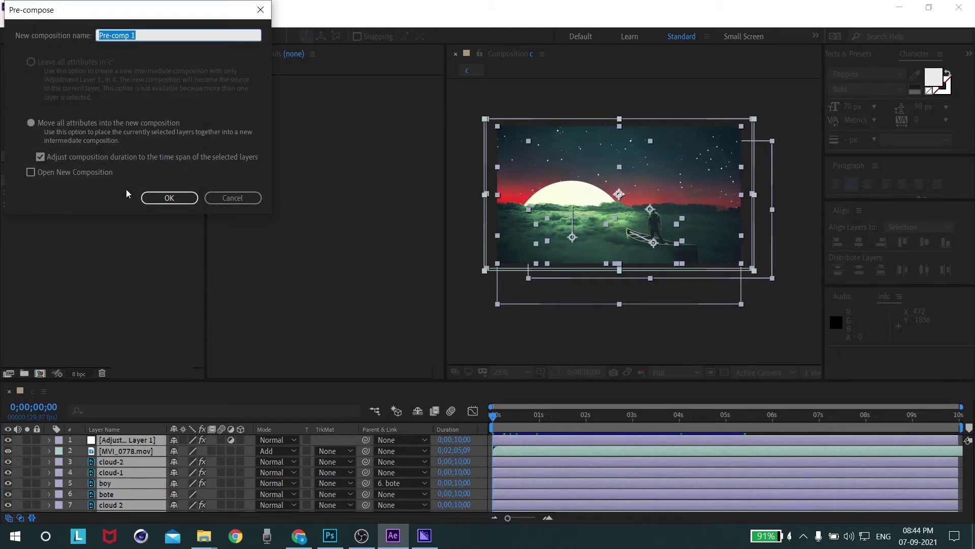
{"action": "type", "text": "Final"}
{"action": "key", "text": "Return"}
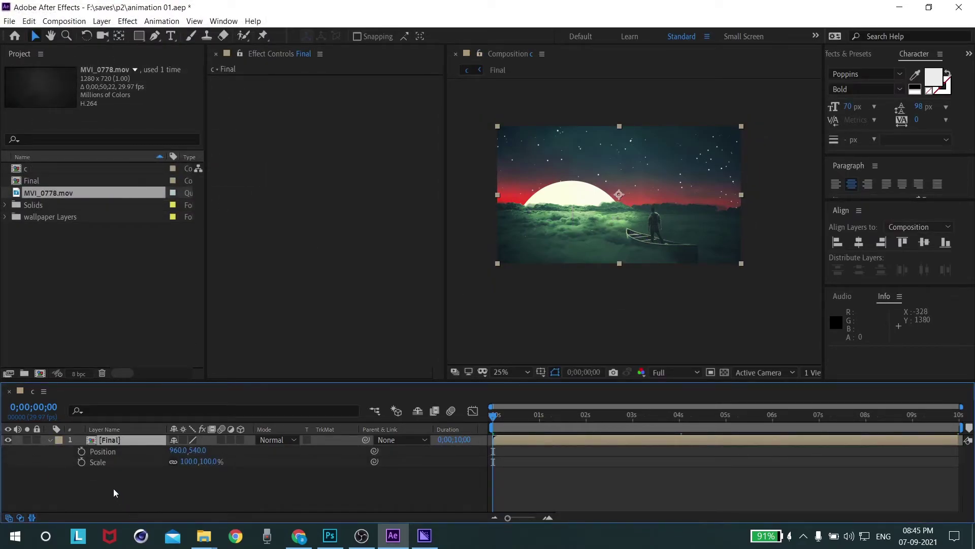
- Keyframe the Final layer's Position and Scale, starting at 131% scale and 1216,383, ending at 100% centred
{"action": "left_click", "coordinate": [81, 451]}
{"action": "left_click", "coordinate": [82, 462]}
{"action": "left_click", "coordinate": [958, 414]}
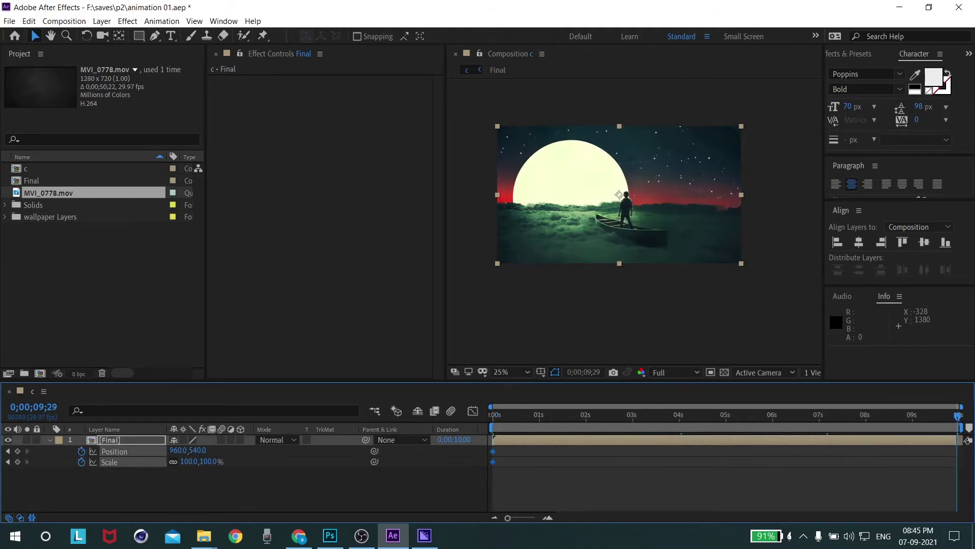
{"action": "left_click", "coordinate": [8, 451]}
{"action": "mouse_move", "coordinate": [211, 462]}
{"action": "left_mouse_down"}
{"action": "mouse_move", "coordinate": [227, 462]}
{"action": "mouse_move", "coordinate": [134, 454]}
{"action": "mouse_move", "coordinate": [296, 453]}
{"action": "left_mouse_up"}
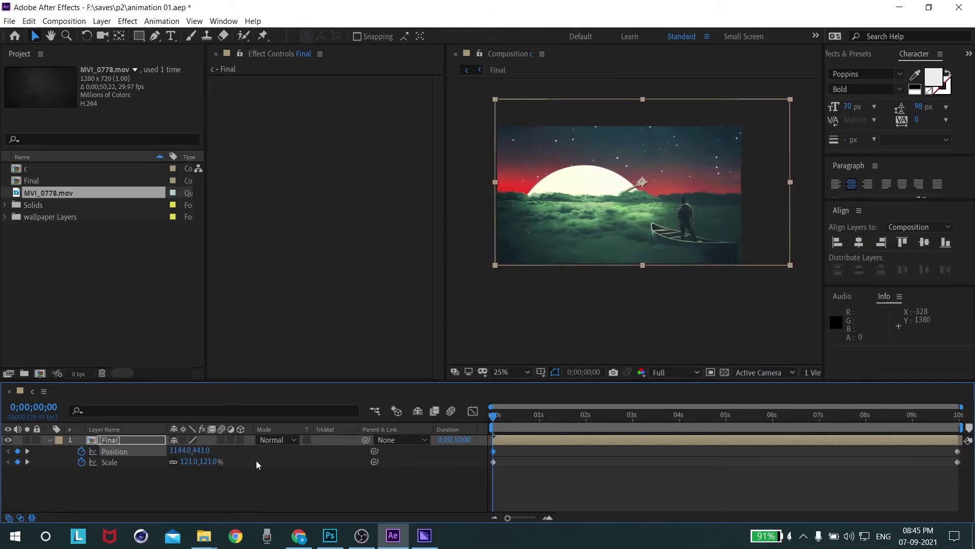
{"action": "mouse_move", "coordinate": [213, 460]}
{"action": "left_mouse_down"}
{"action": "mouse_move", "coordinate": [156, 457]}
{"action": "mouse_move", "coordinate": [226, 452]}
{"action": "left_mouse_up"}
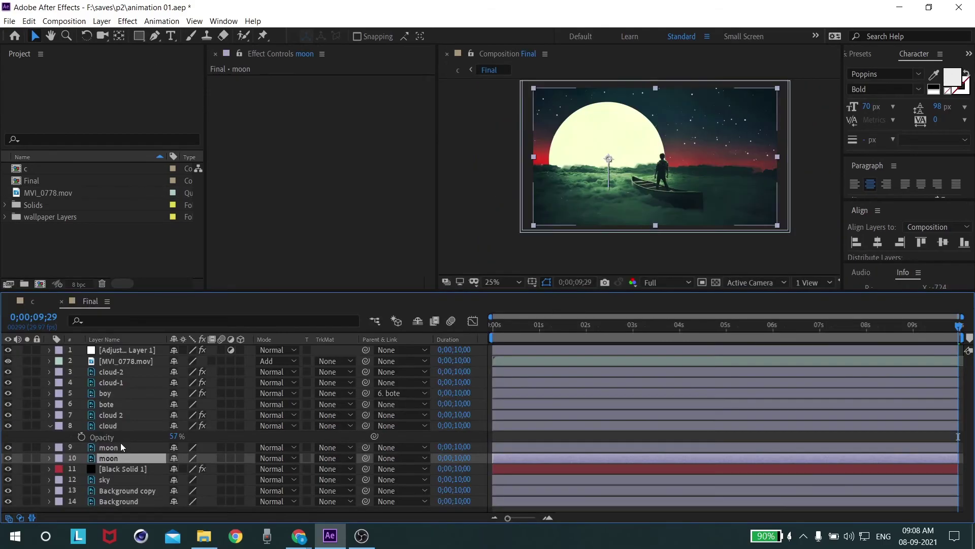
- Apply Glow to the moon layer via FX Console and raise Glow Threshold to 82.4%
{"action": "key", "text": "ctrl+space"}
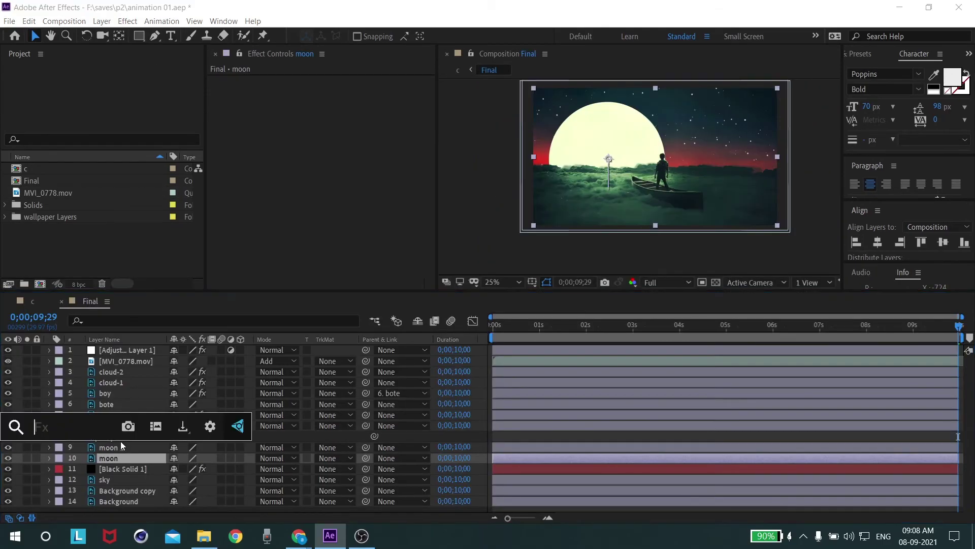
{"action": "type", "text": "glo"}
{"action": "left_click", "coordinate": [55, 397]}
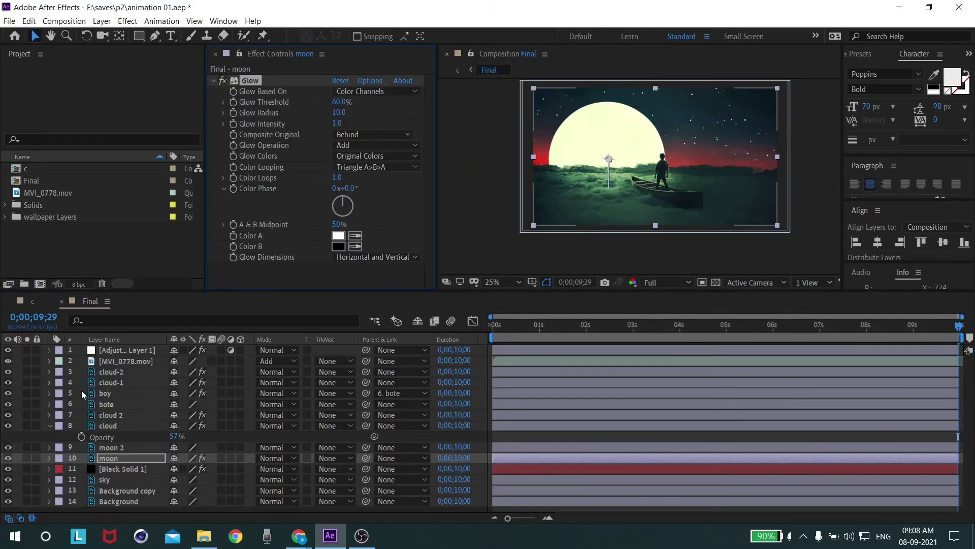
{"action": "scroll", "coordinate": [548, 127], "scroll_direction": "up", "scroll_amount": 2}
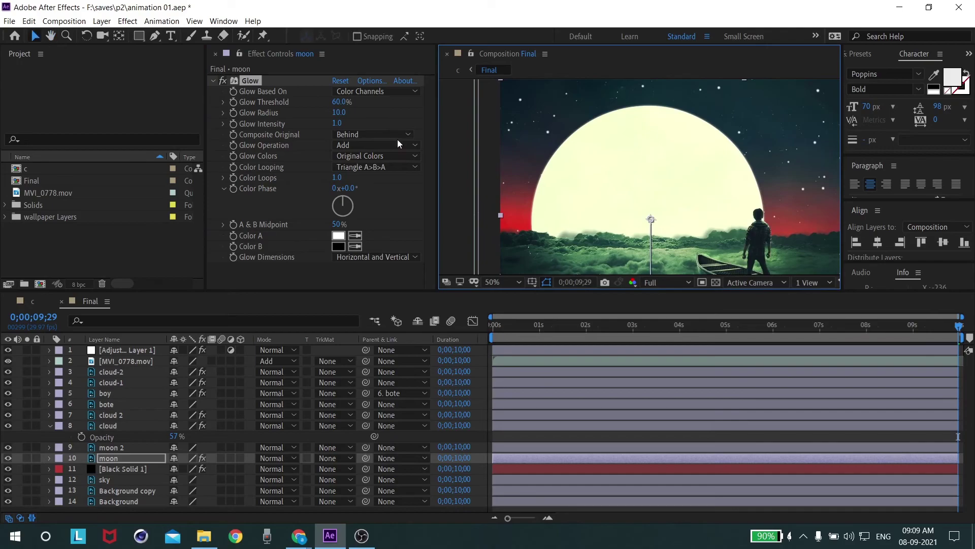
{"action": "mouse_move", "coordinate": [338, 106]}
{"action": "left_mouse_down"}
{"action": "mouse_move", "coordinate": [373, 104]}
{"action": "mouse_move", "coordinate": [406, 119]}
{"action": "left_mouse_up"}
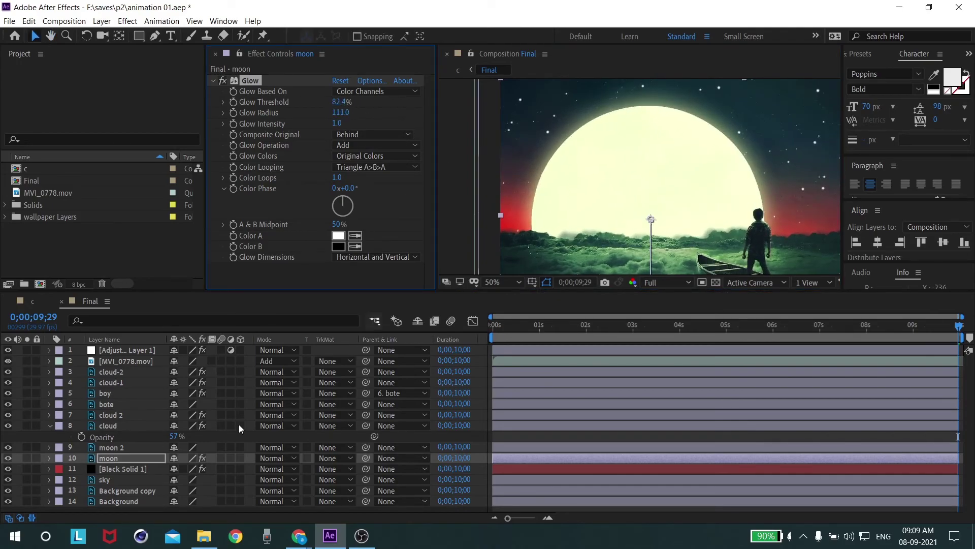